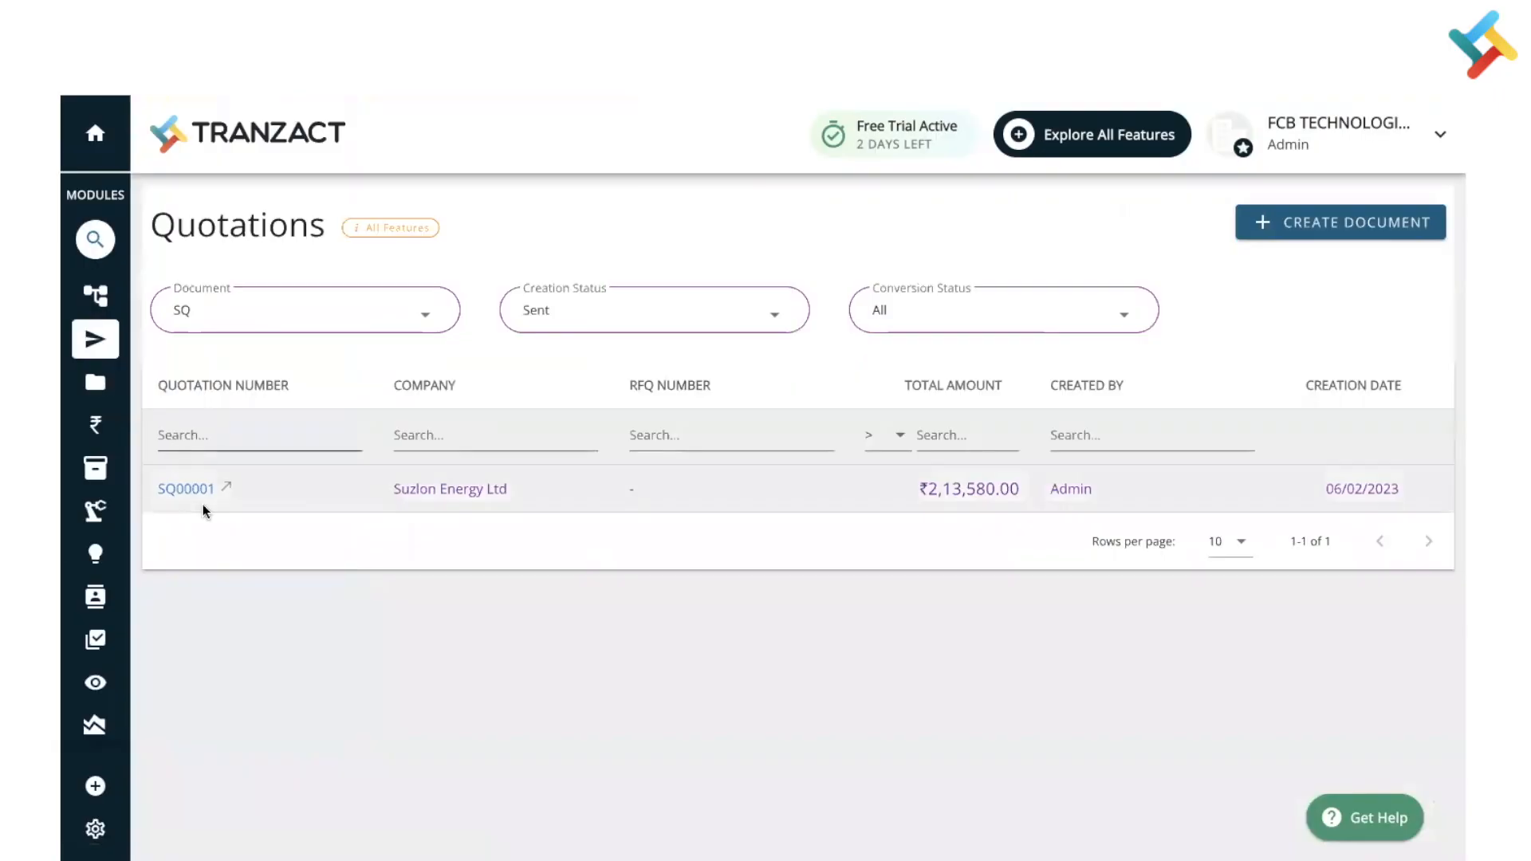
- Generate an order confirmation from the sent Suzlon Energy Ltd quotation, then save and send it
click(181, 490)
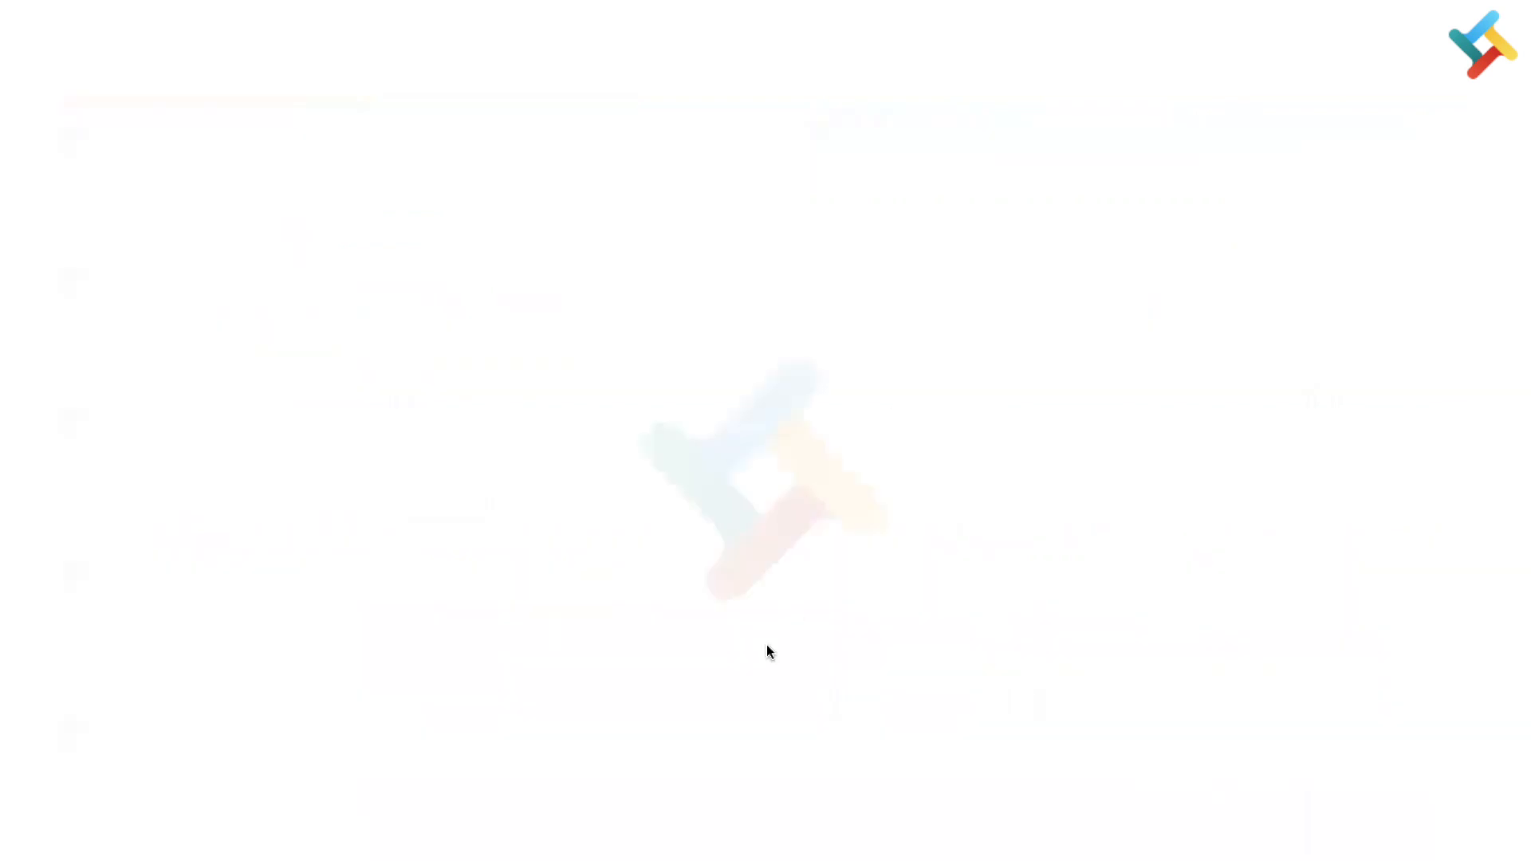
scroll(630, 534, down, 4)
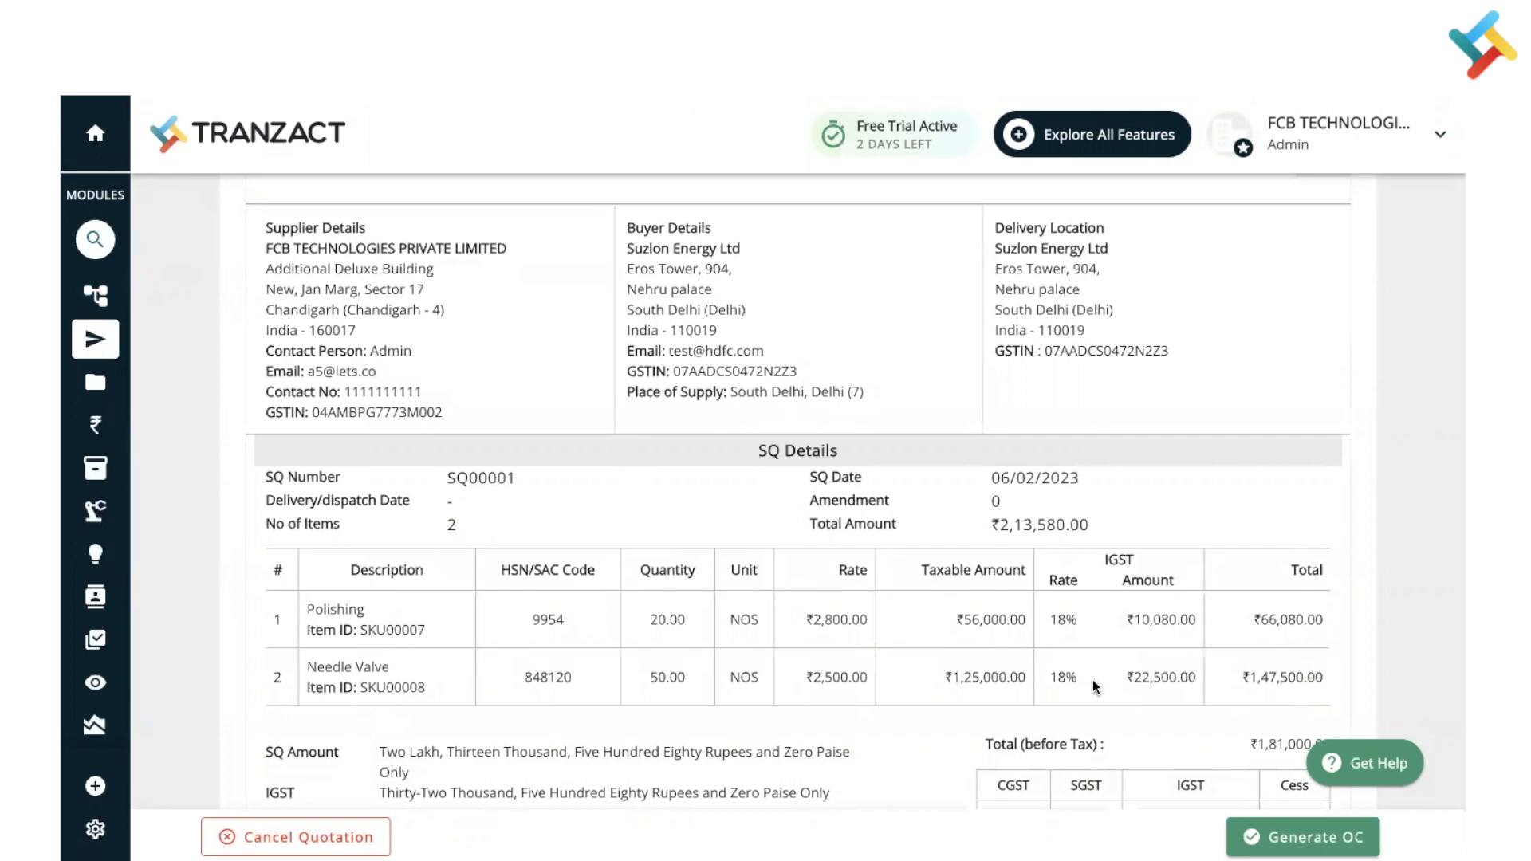
click(1292, 837)
scroll(793, 705, down, 3)
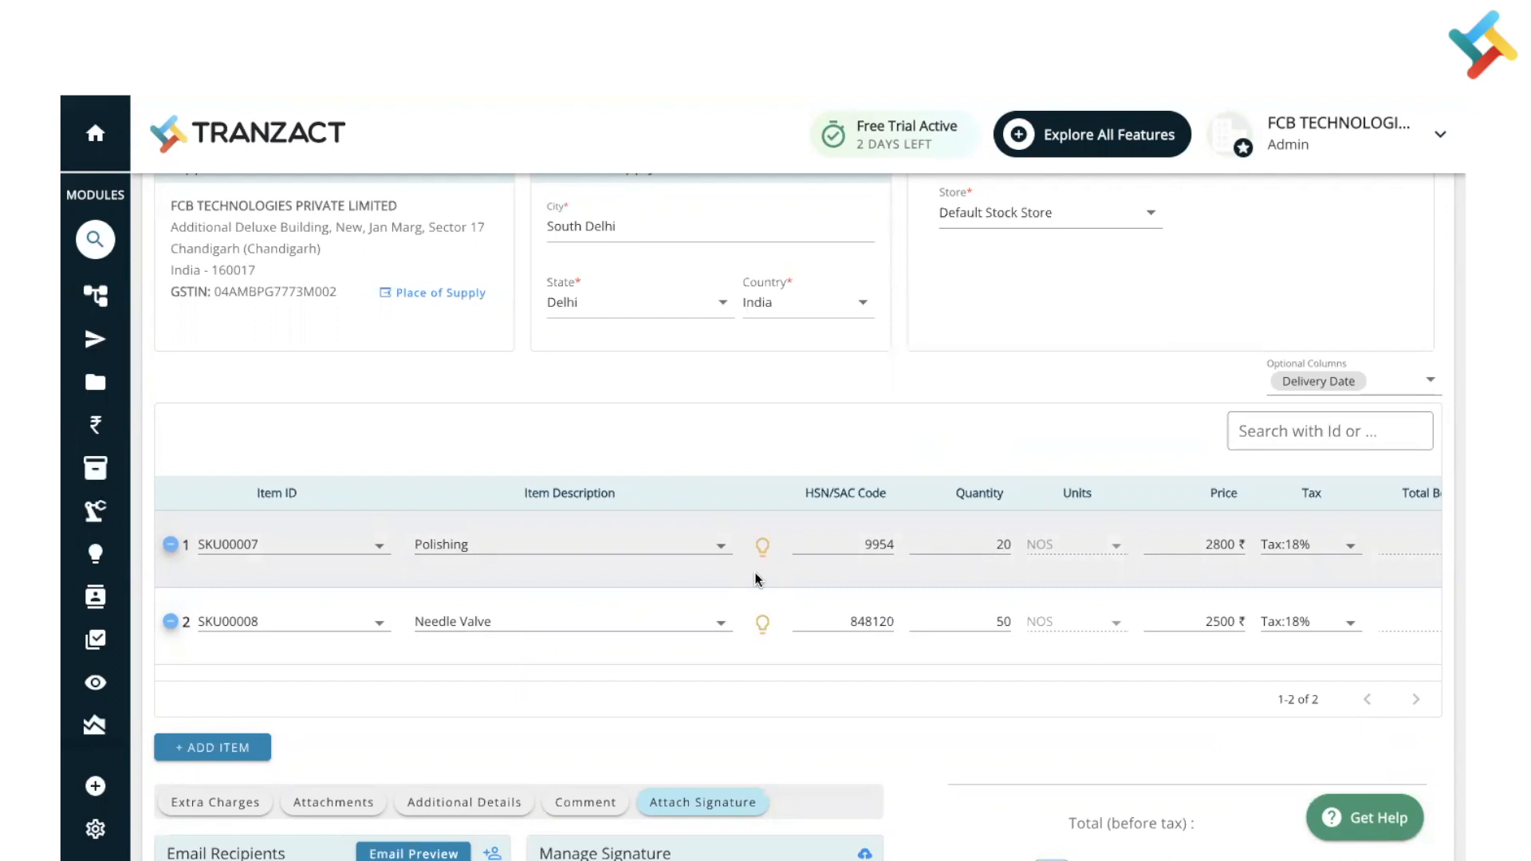
scroll(931, 722, down, 5)
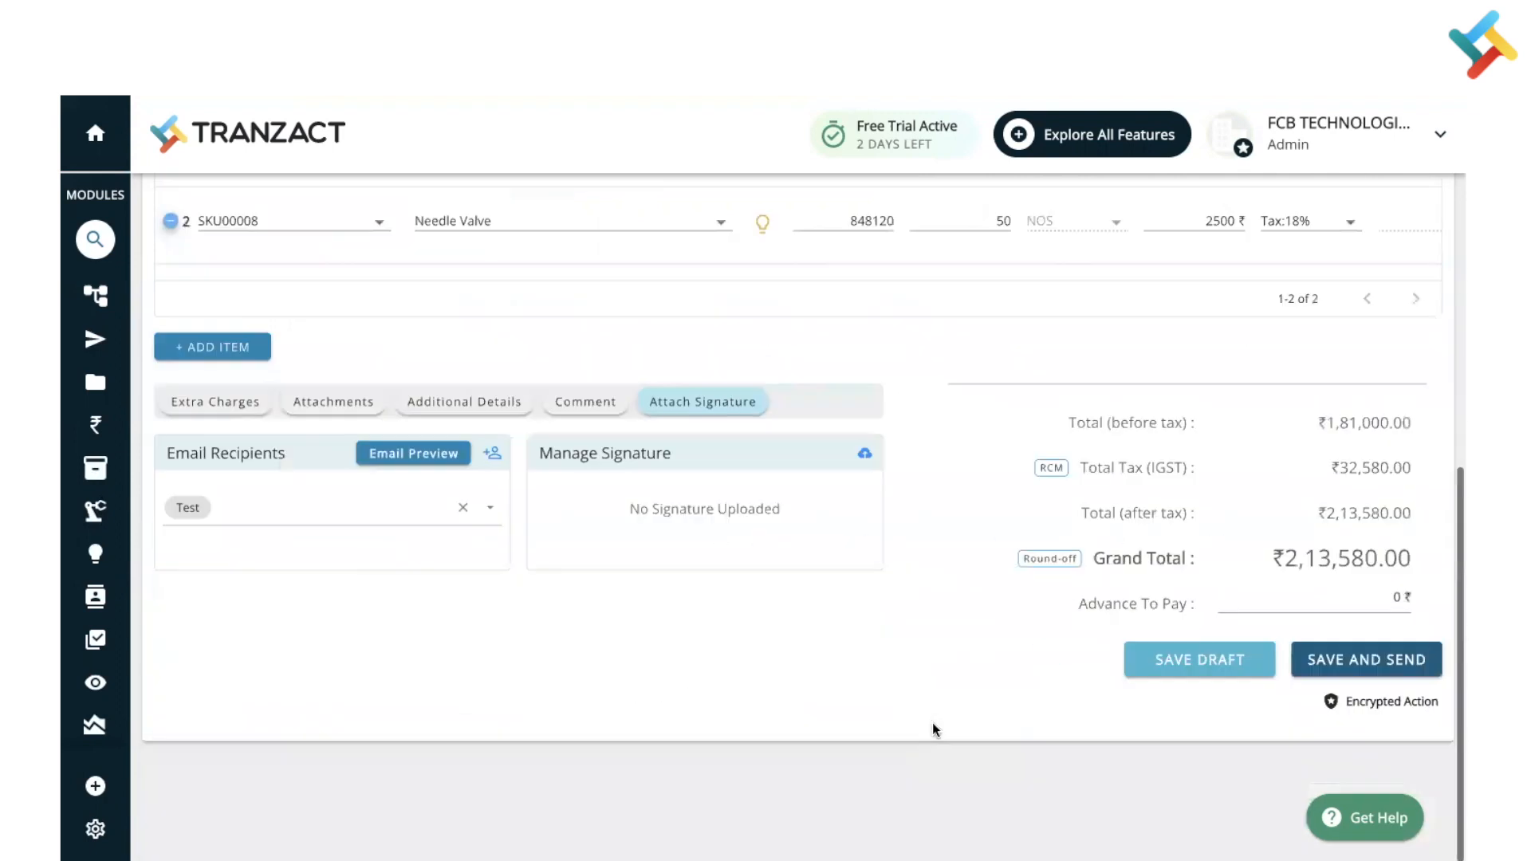
click(1353, 659)
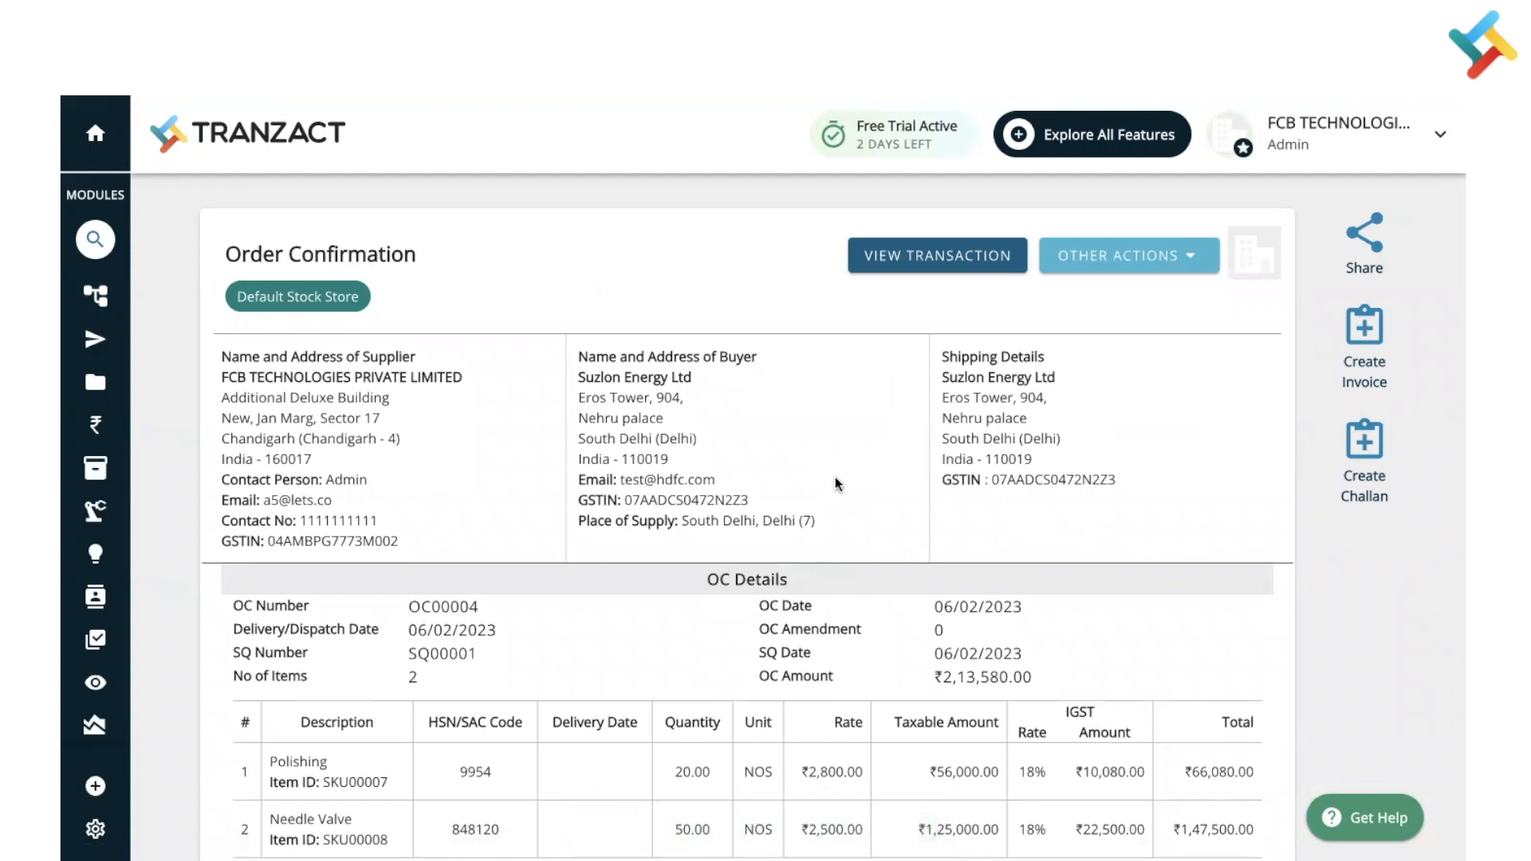
- Start a new order confirmation from Transactions with Suzlon Energy Ltd as the buyer
mouse_move(94, 339)
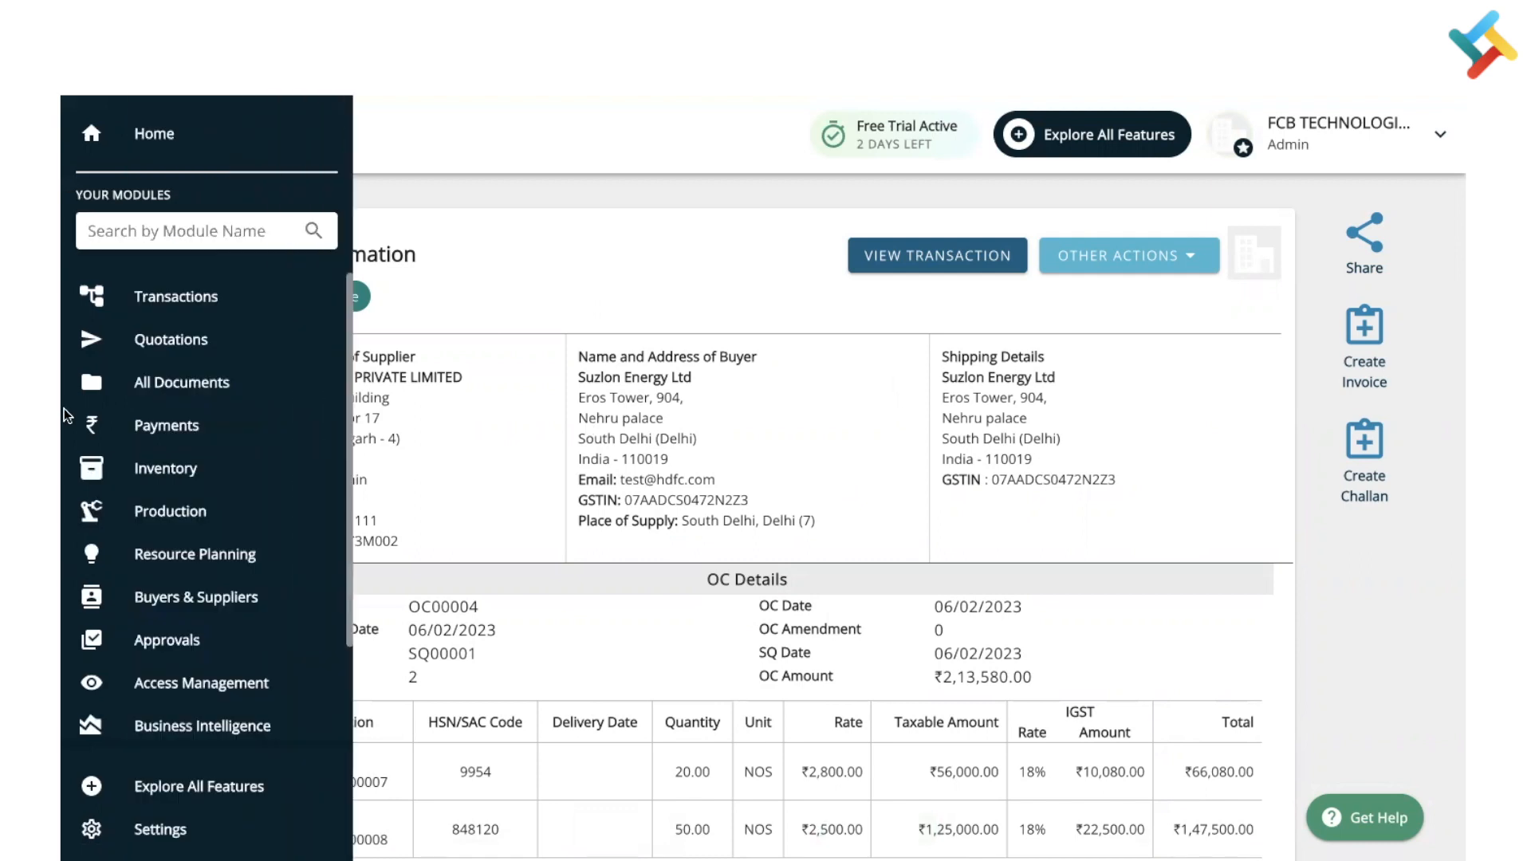
click(182, 299)
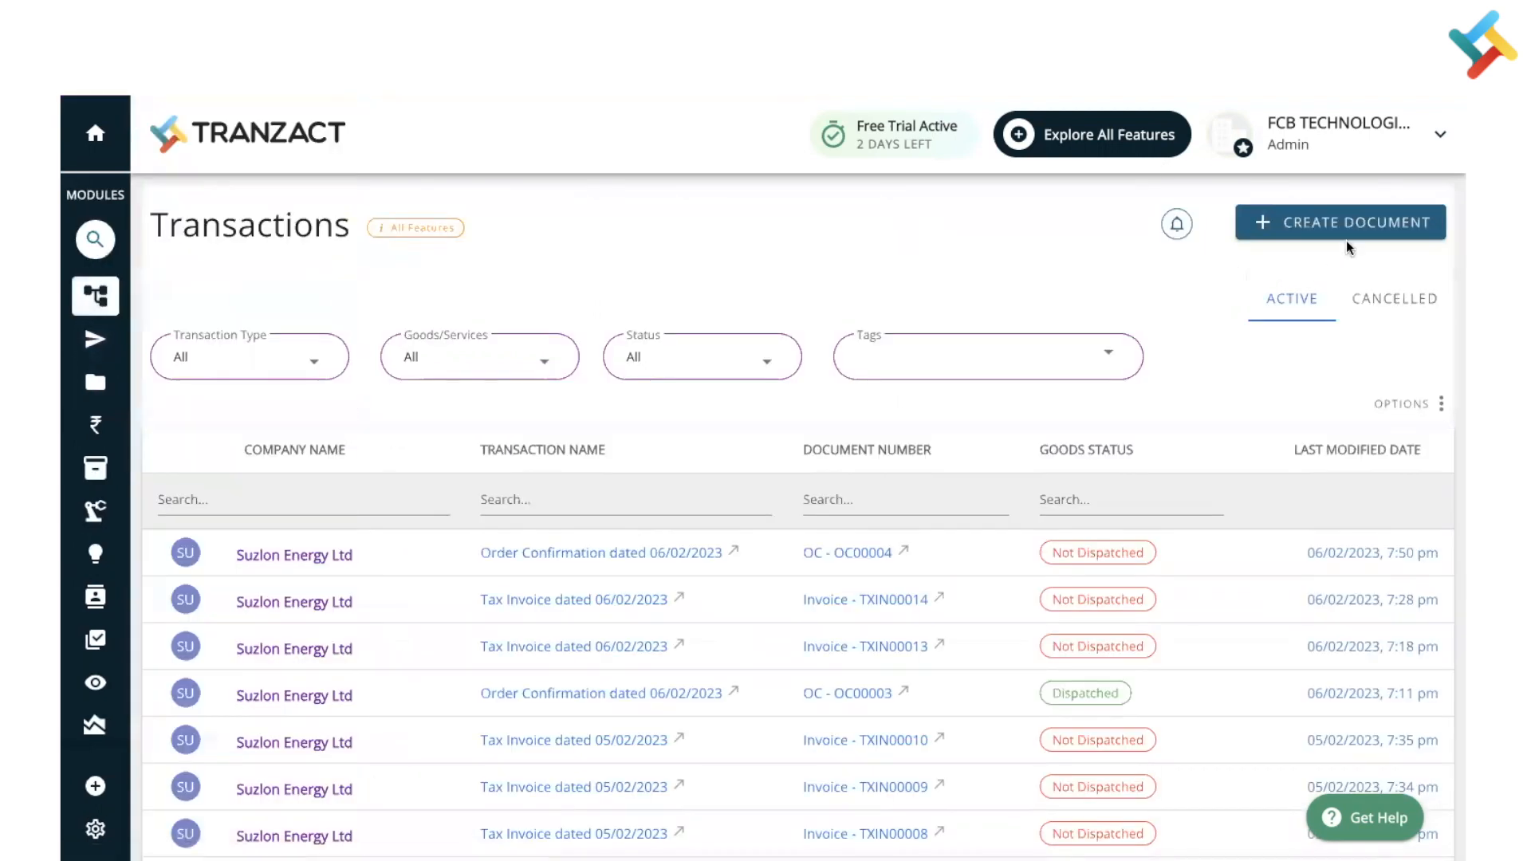
click(1326, 229)
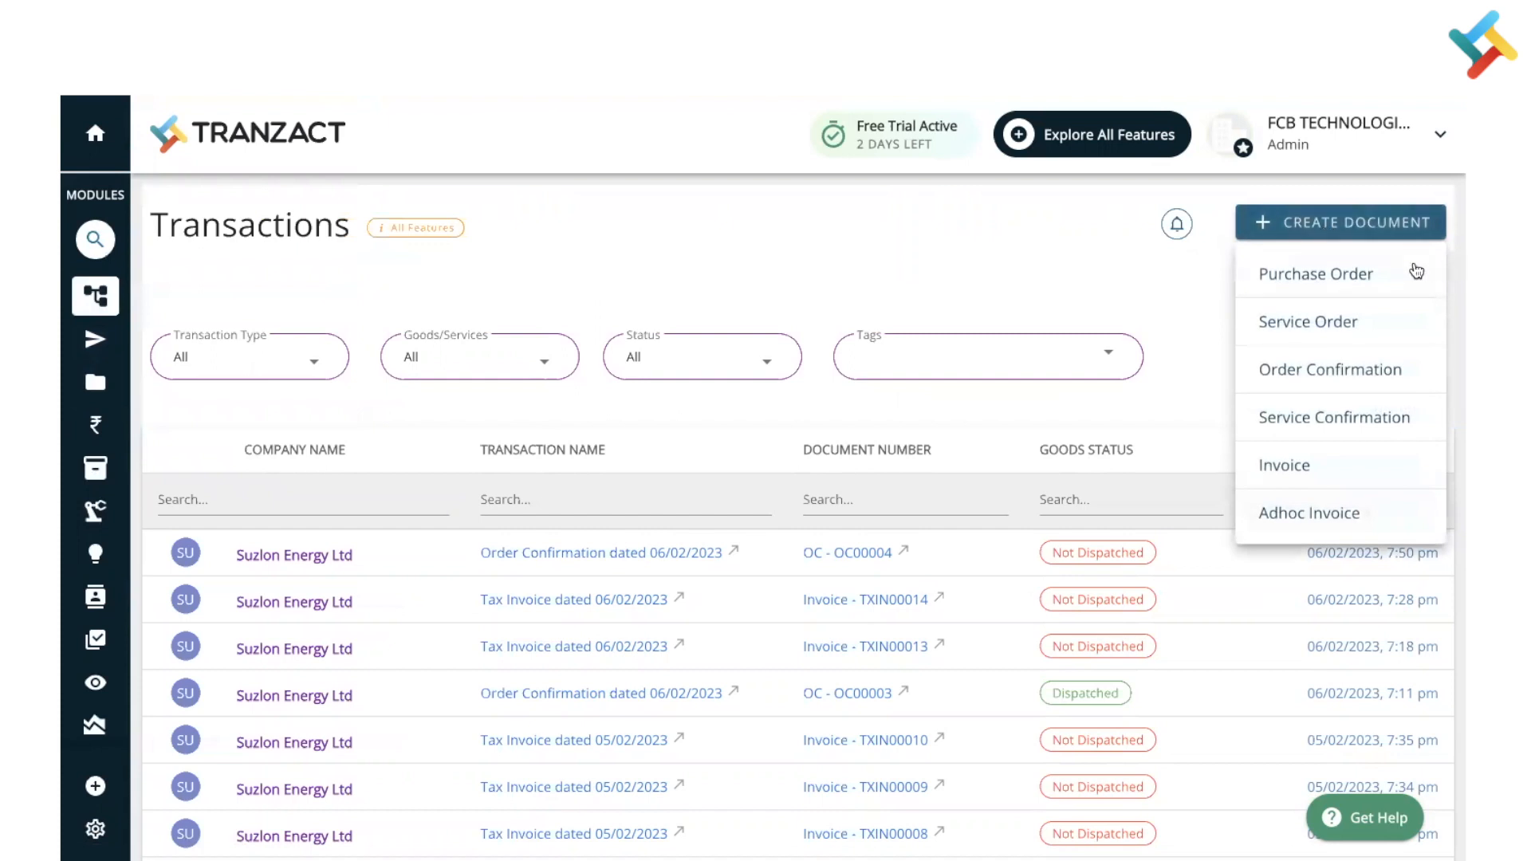
click(1324, 370)
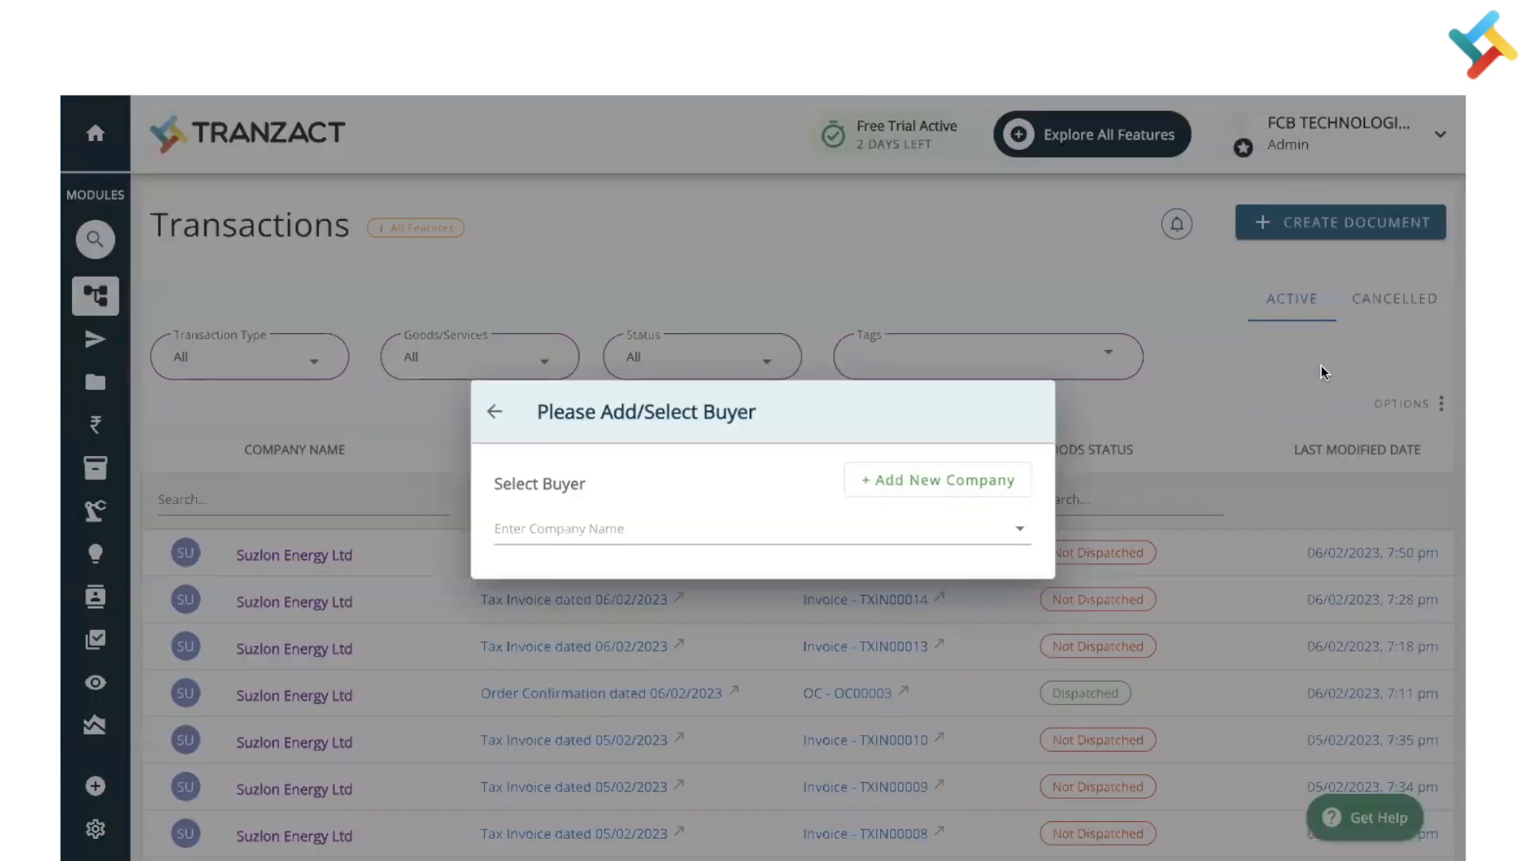
click(743, 532)
click(615, 574)
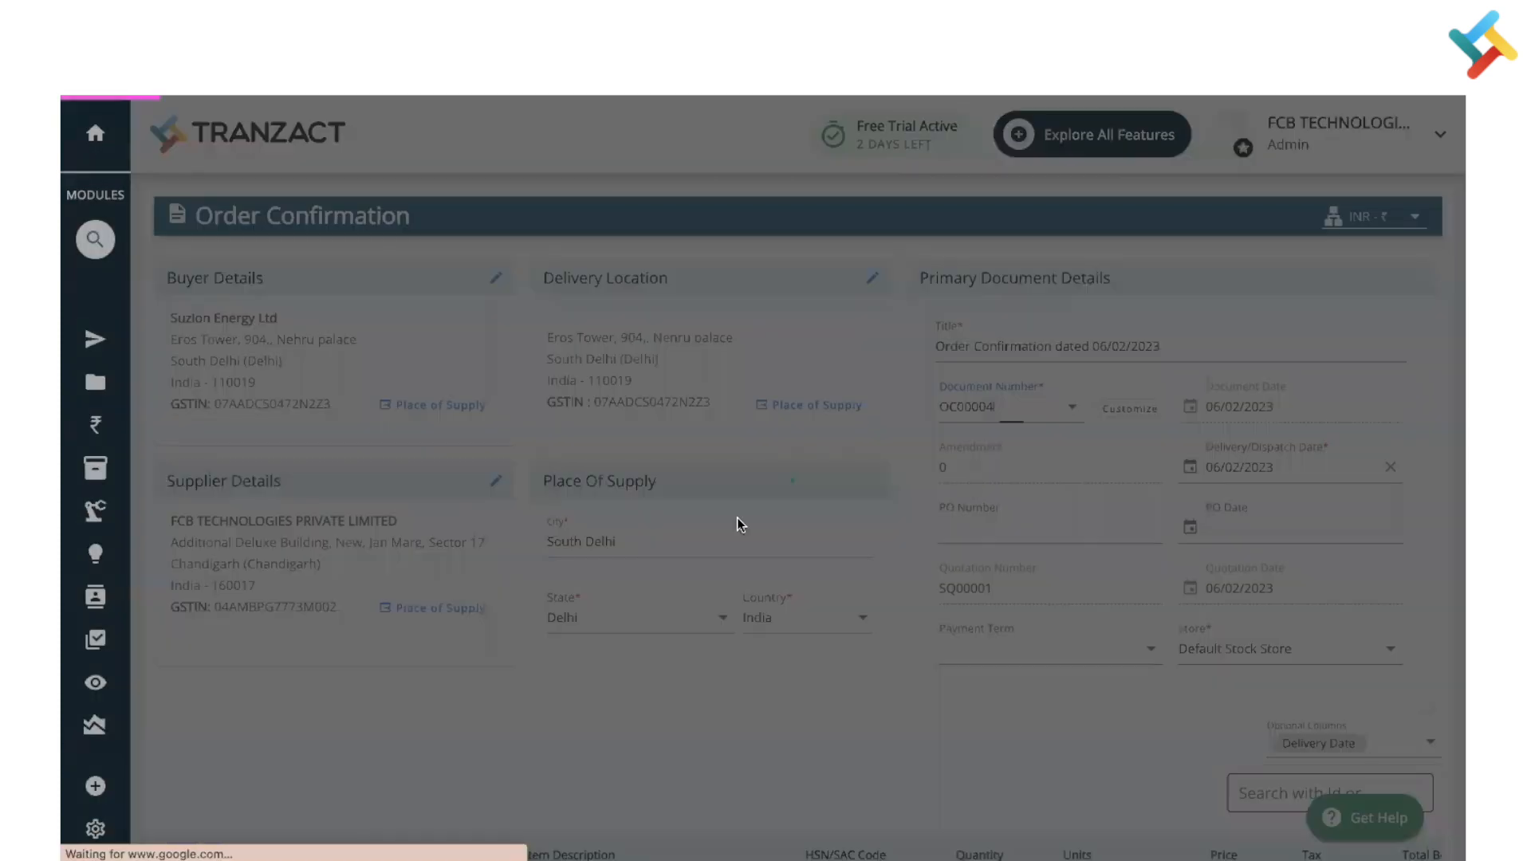
- Add Polishing as the first item and Needle Valve as the second item of the order confirmation
scroll(772, 725, down, 4)
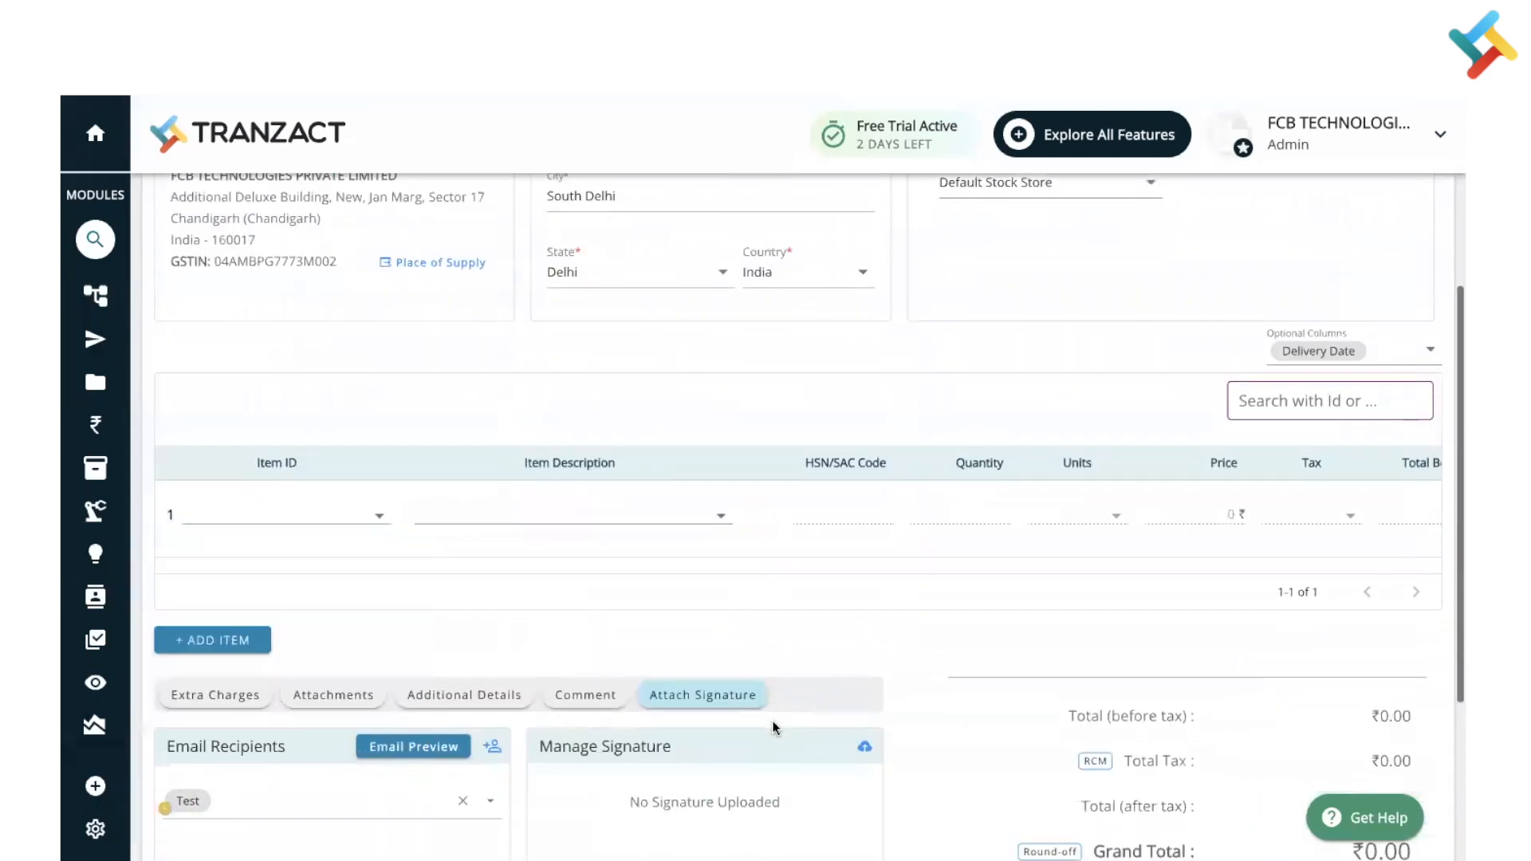
click(553, 514)
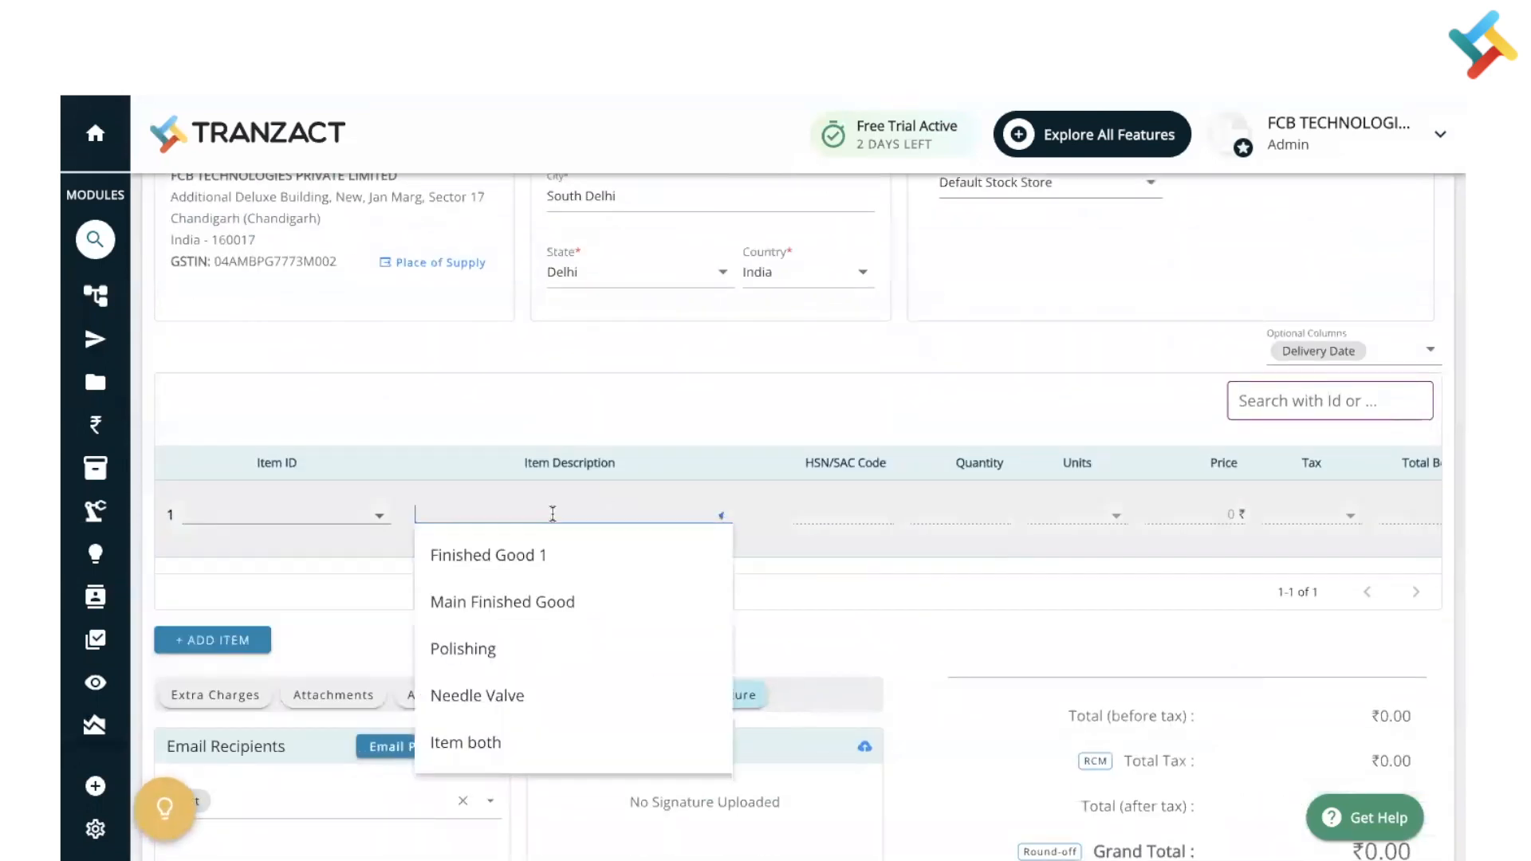
click(472, 647)
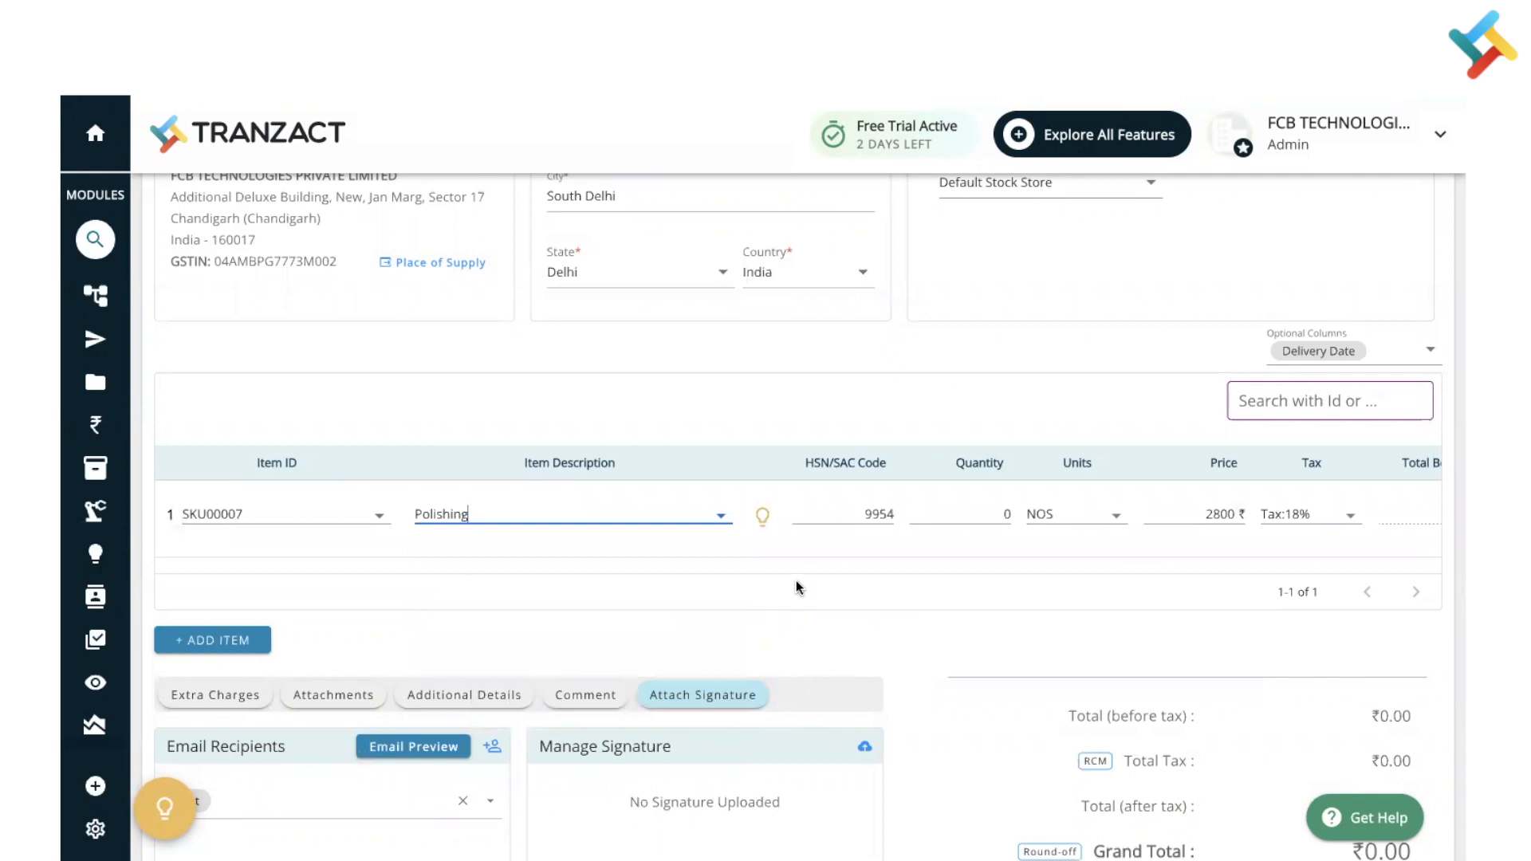
click(215, 641)
click(484, 590)
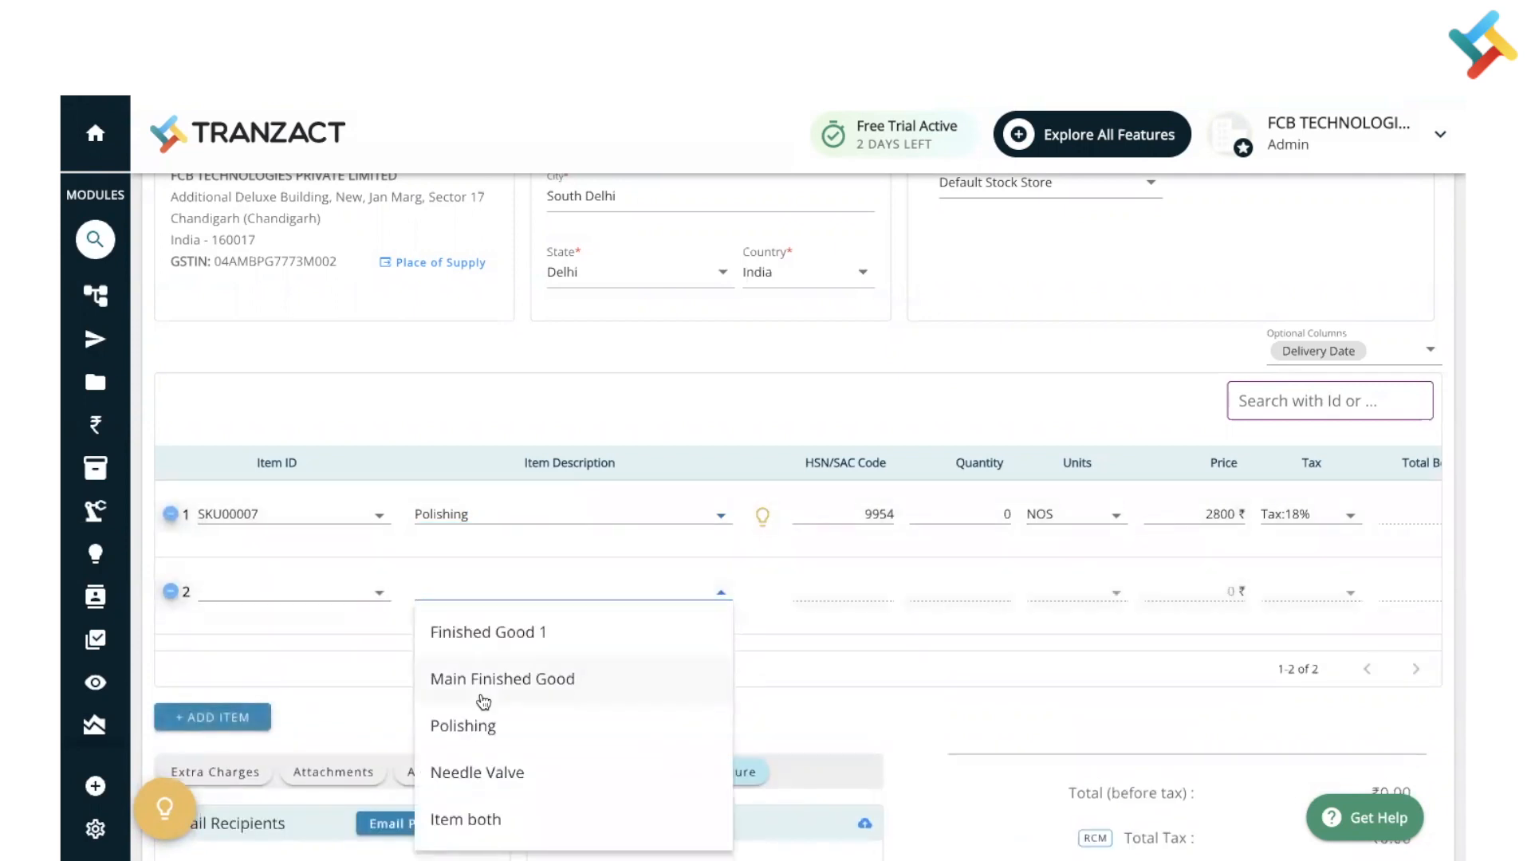
click(460, 772)
- Set the quantities to 20 for Polishing and 30 for Needle Valve, then save and send the order confirmation
click(998, 512)
text(20)
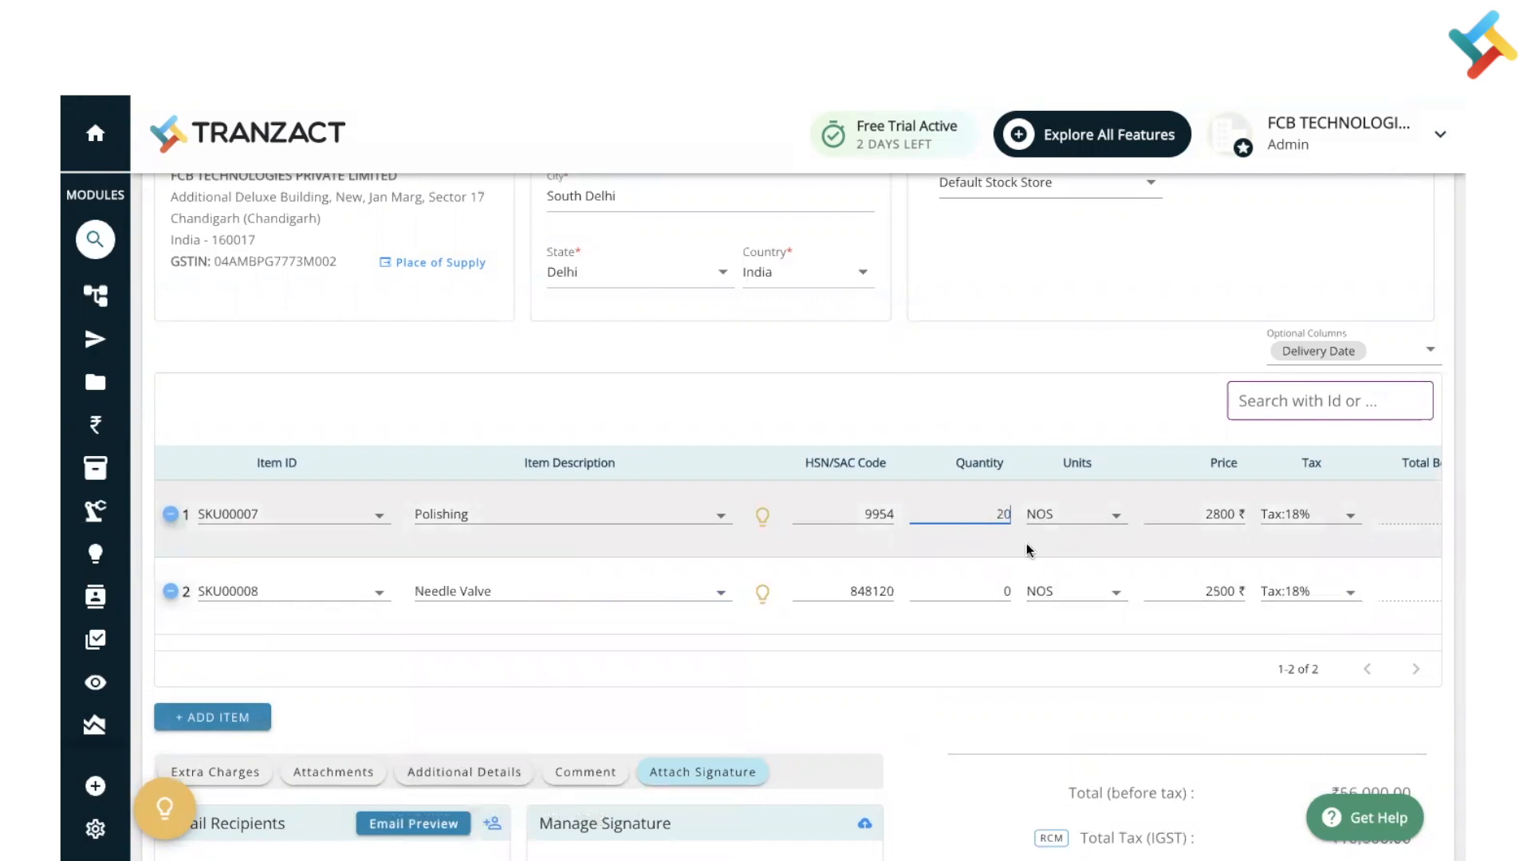
click(999, 582)
text(30)
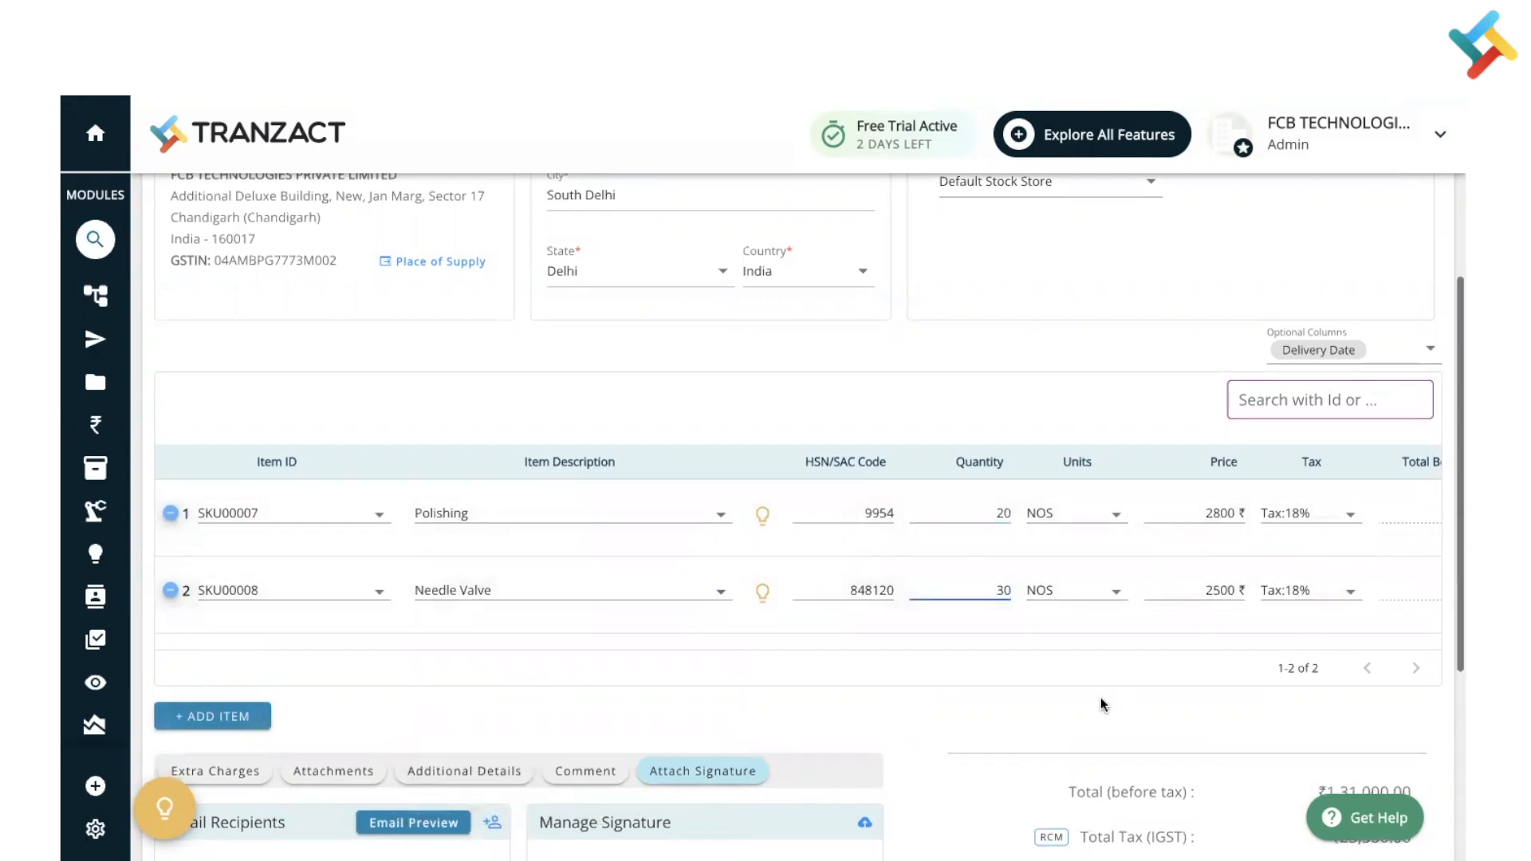
scroll(1101, 697, down, 3)
scroll(1100, 697, down, 2)
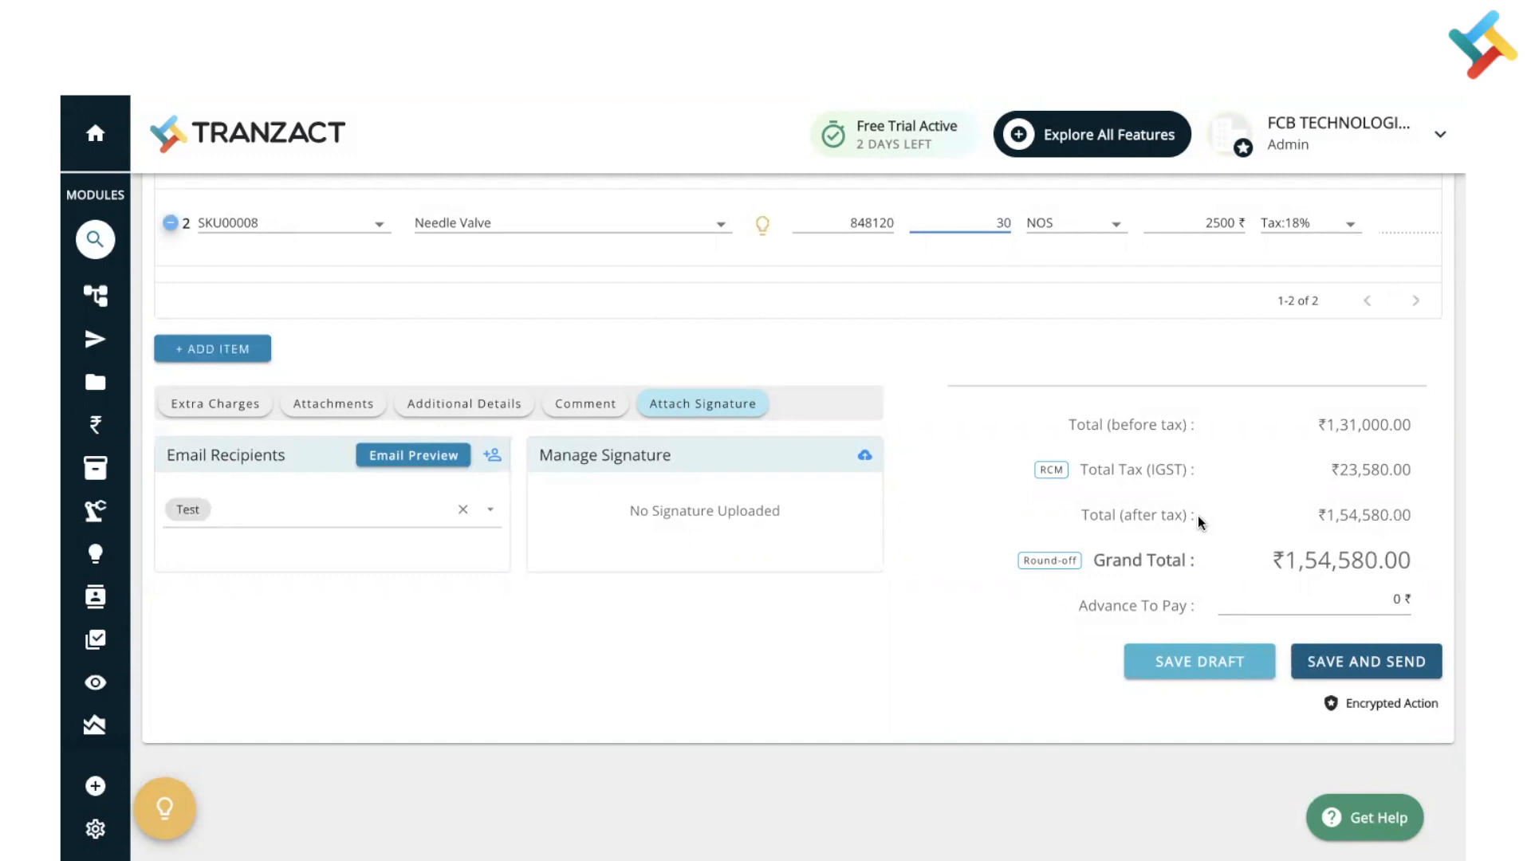
click(1356, 661)
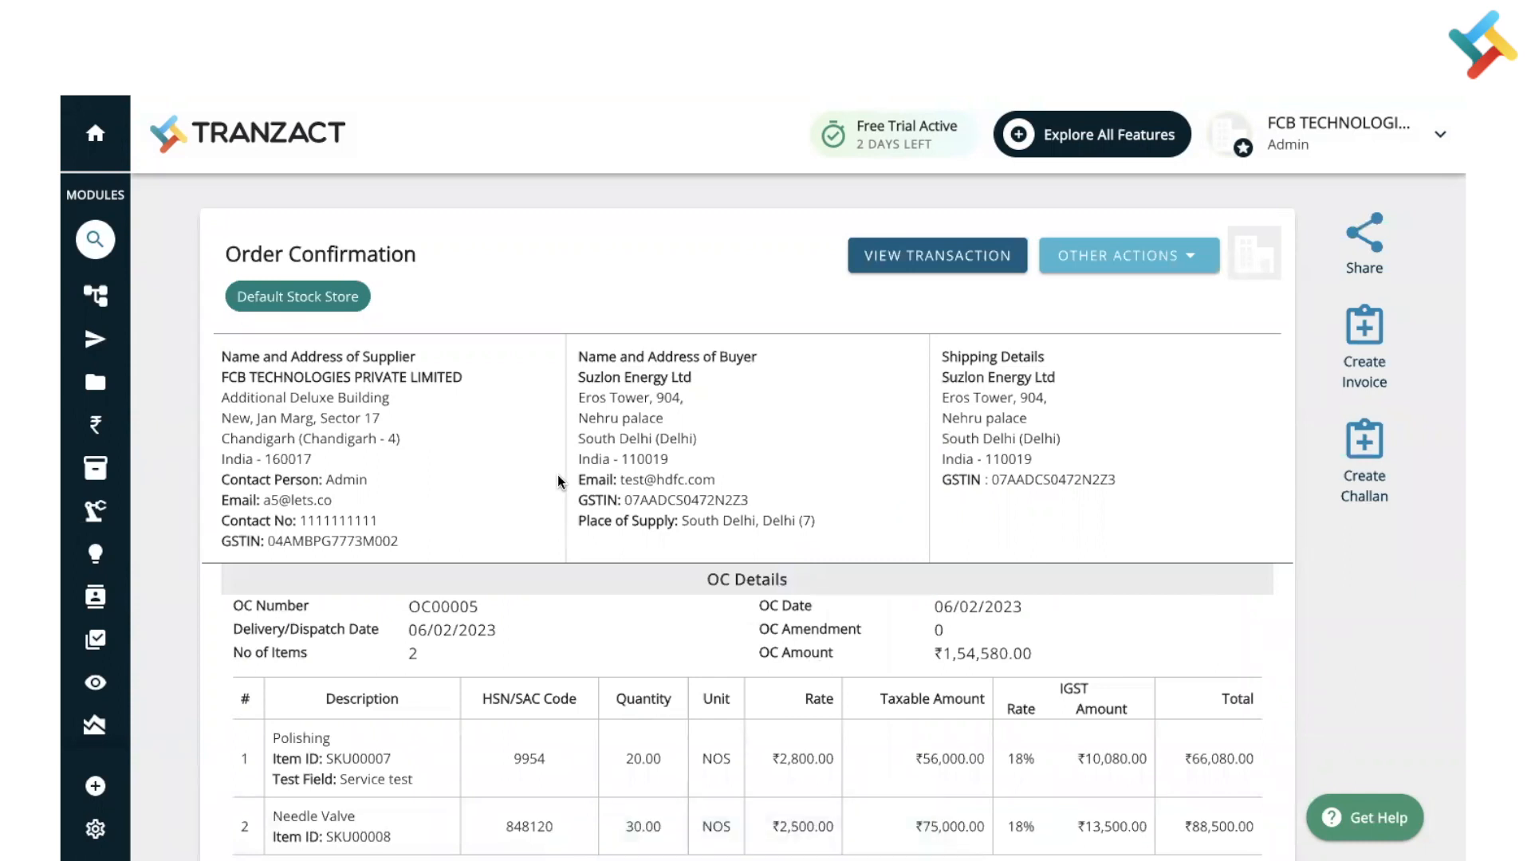
- Start a new invoice from Transactions with Suzlon Energy Ltd as the buyer
mouse_move(94, 297)
click(173, 299)
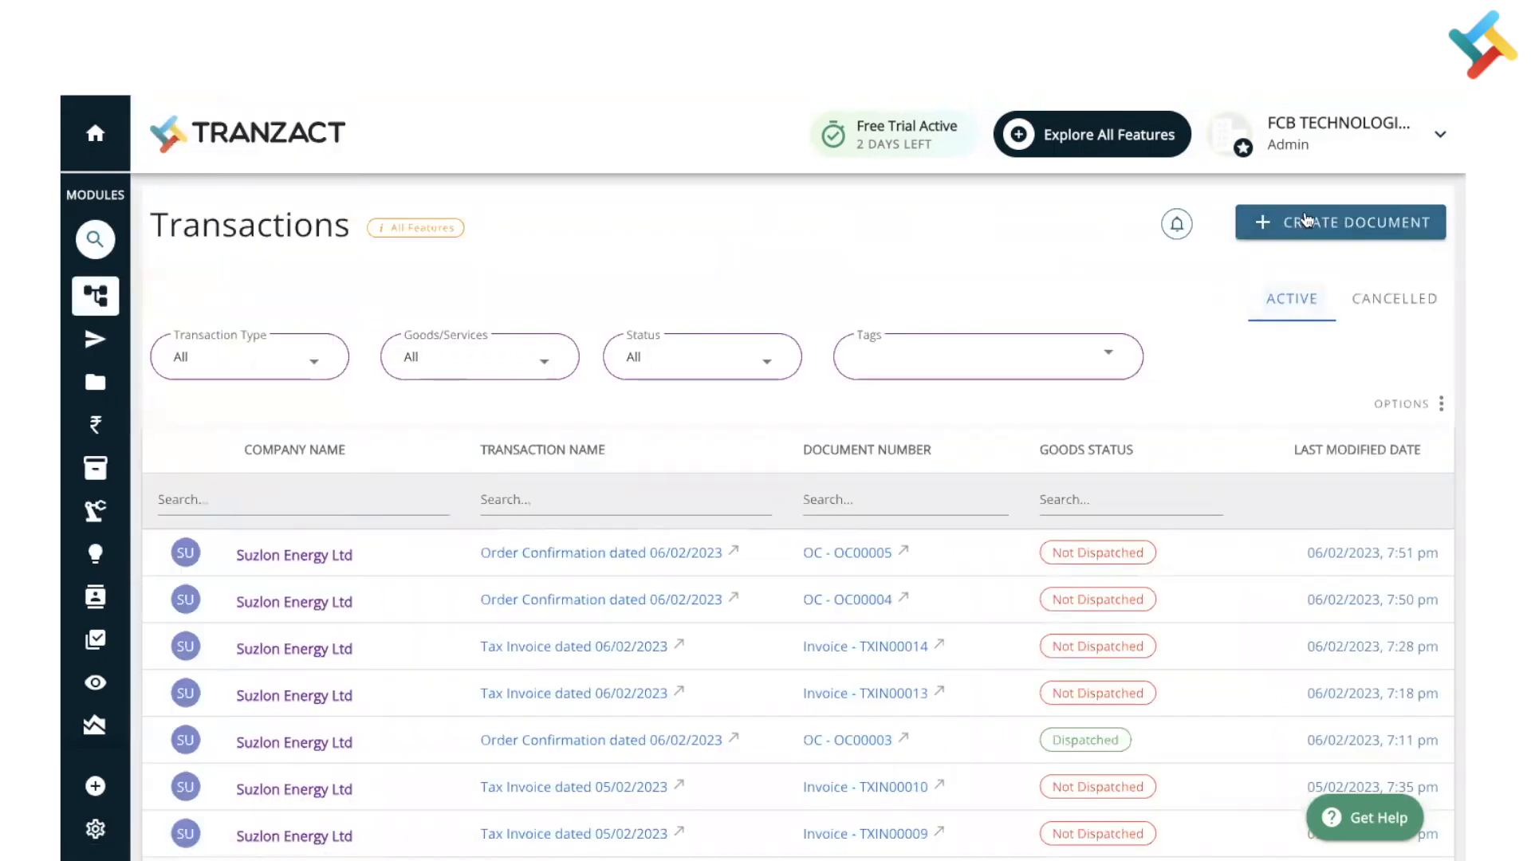
click(1301, 221)
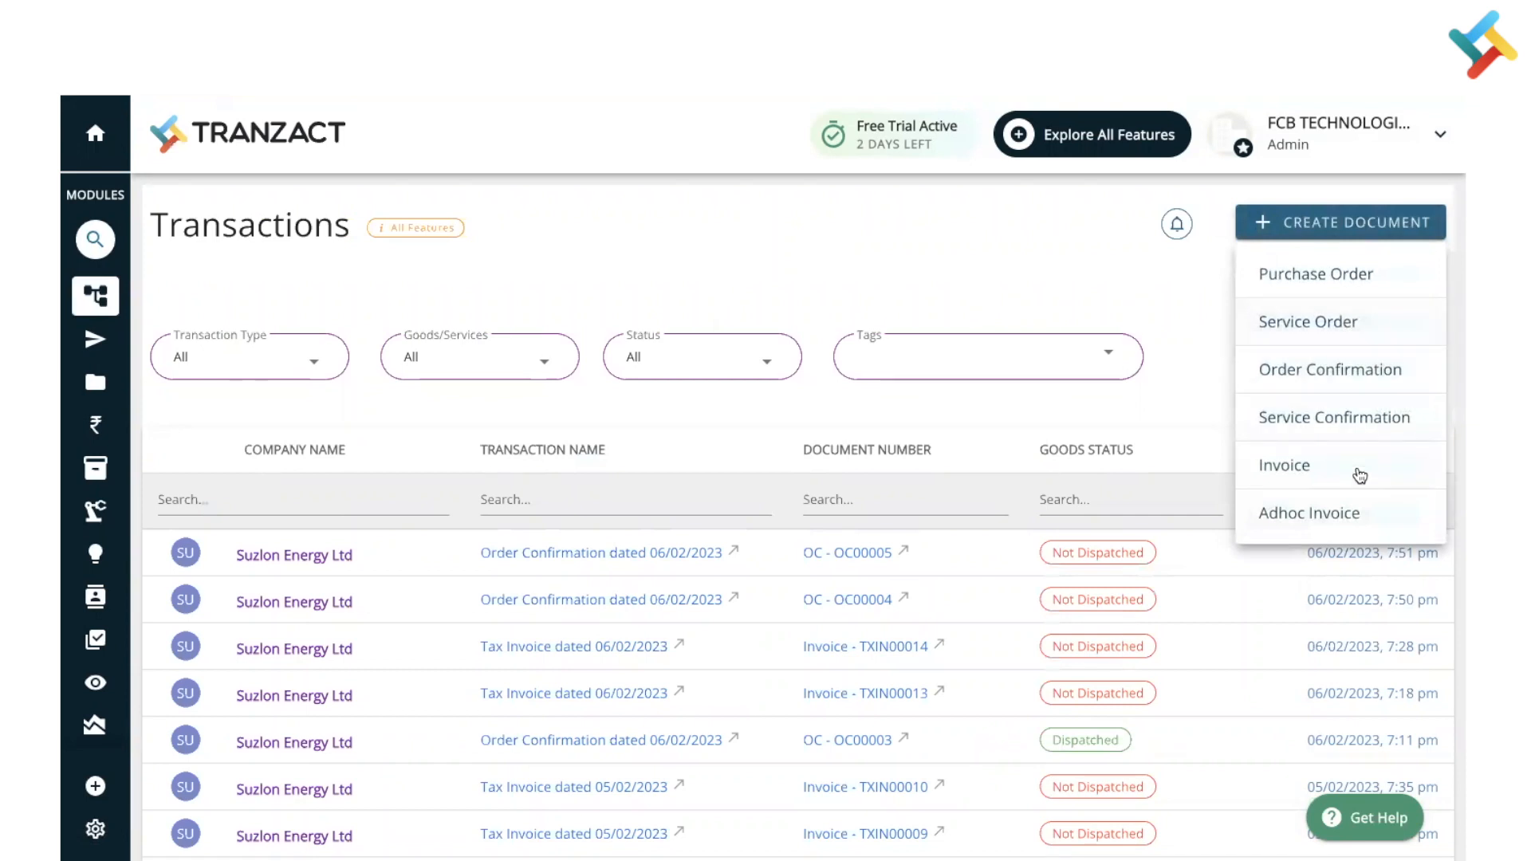
click(1311, 472)
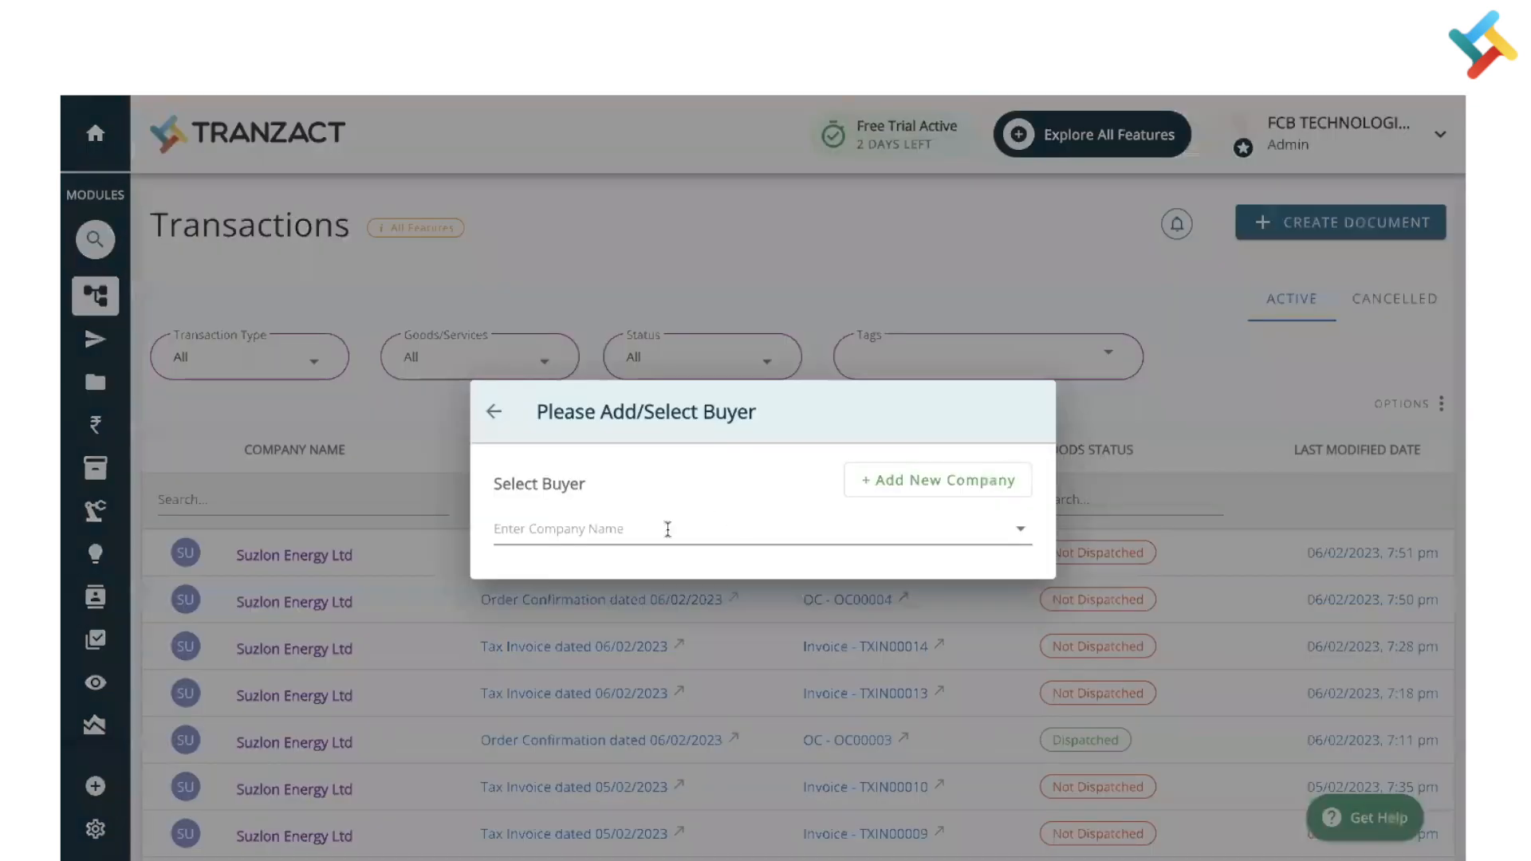
click(668, 528)
click(652, 573)
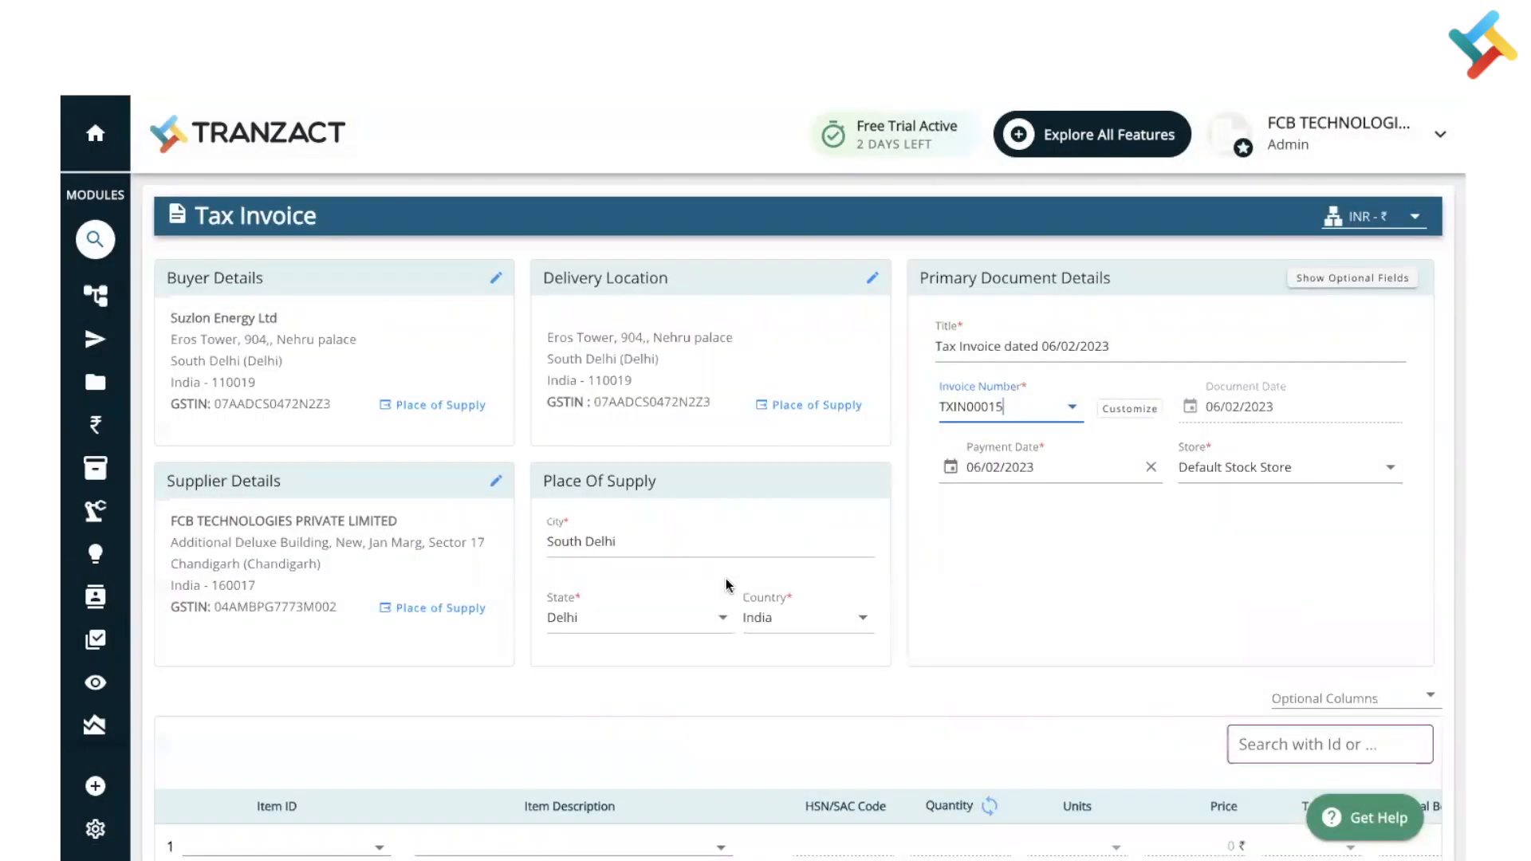
- Add Polishing as the tax invoice's item with a quantity of 10
scroll(726, 577, down, 4)
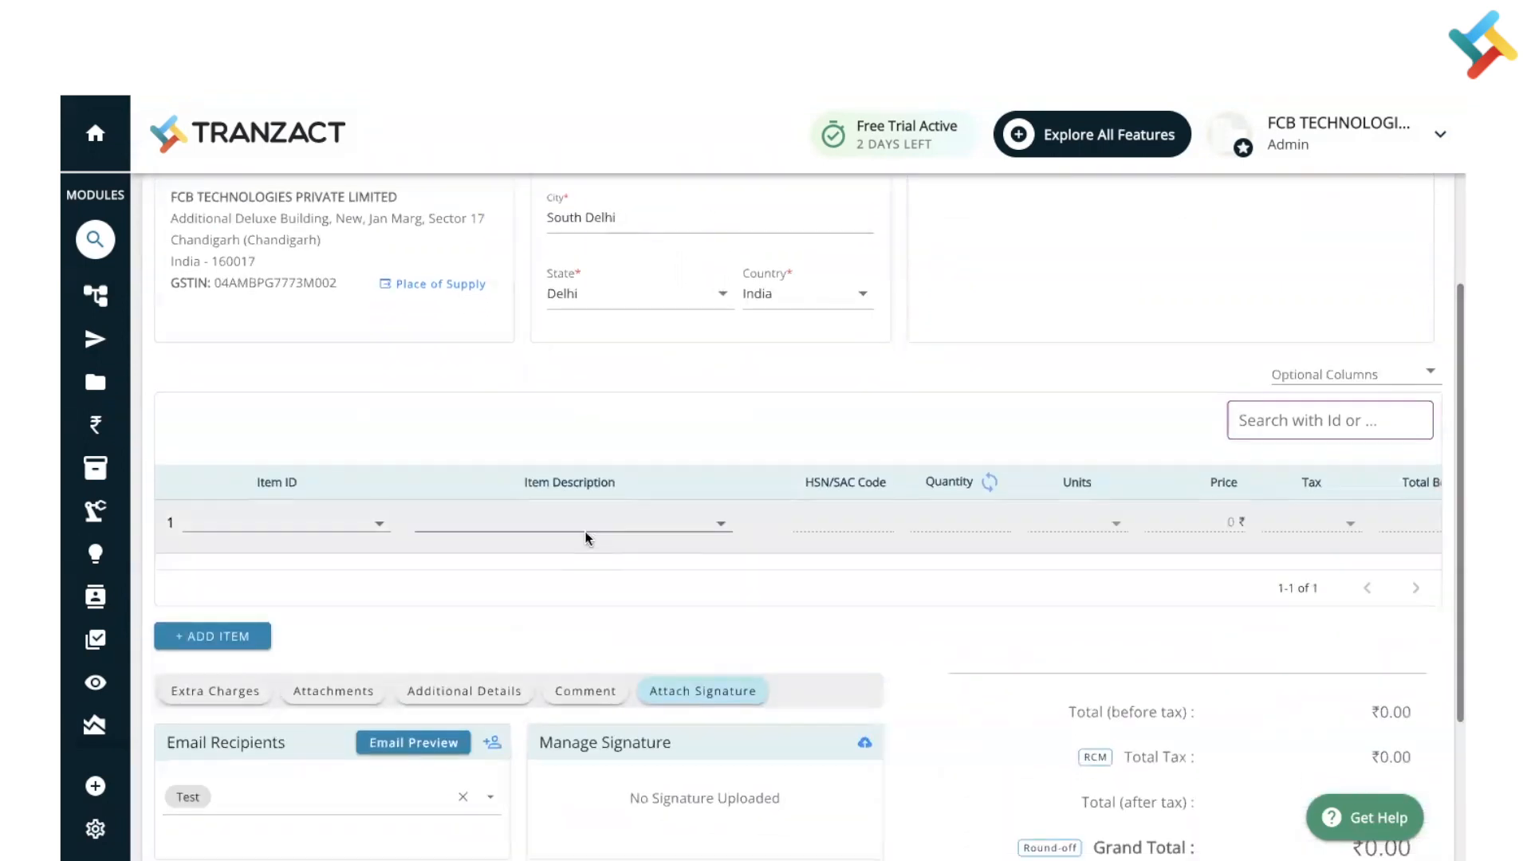
click(584, 526)
click(479, 658)
click(987, 526)
text(10)
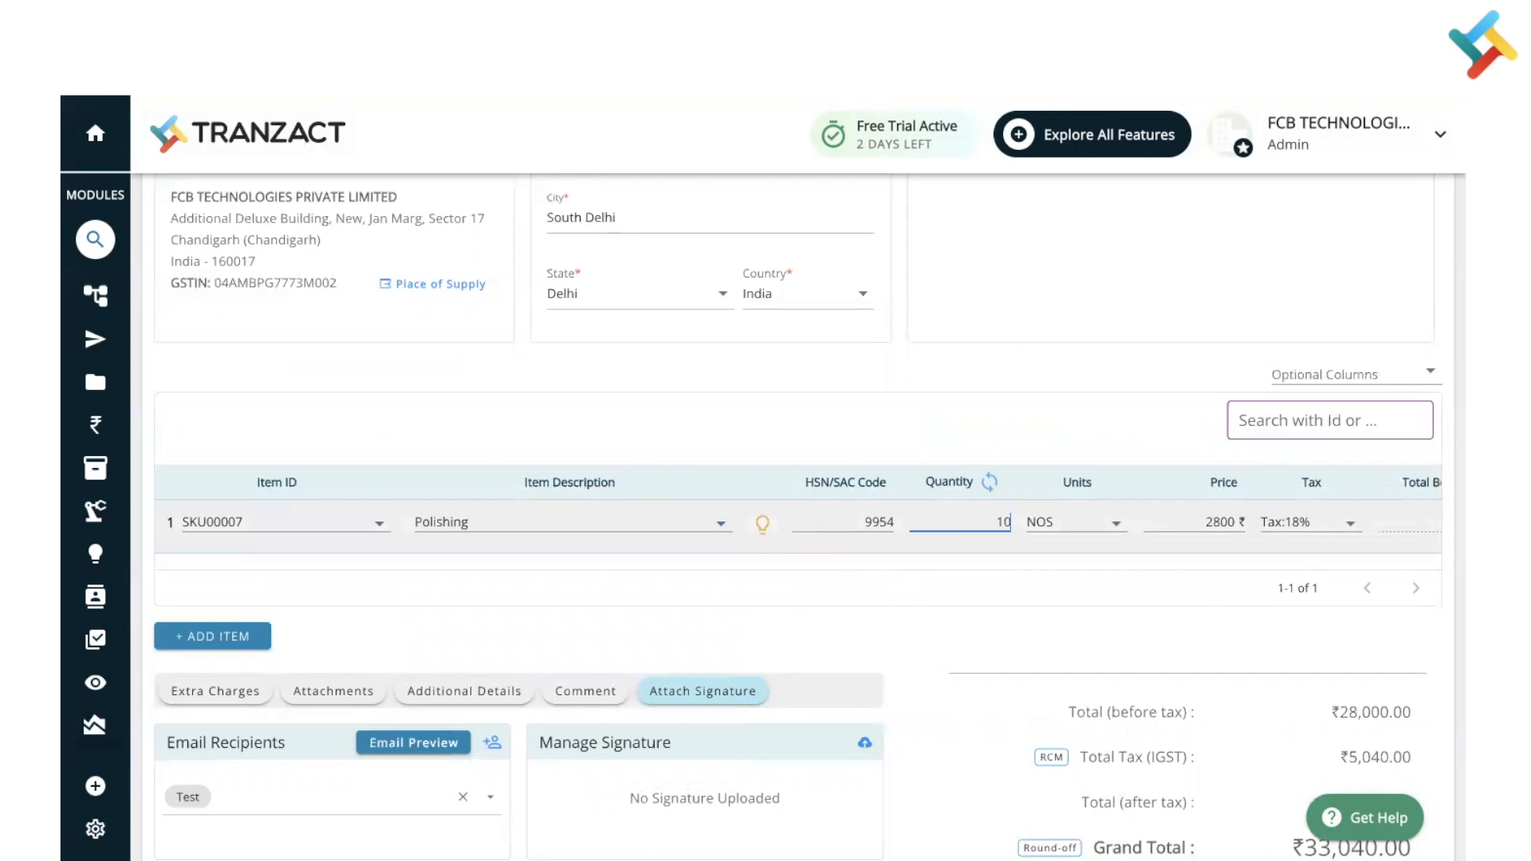
- Save and send the tax invoice with IRN generation enabled, and review the issued document including its e-invoice QR code
scroll(1098, 723, down, 3)
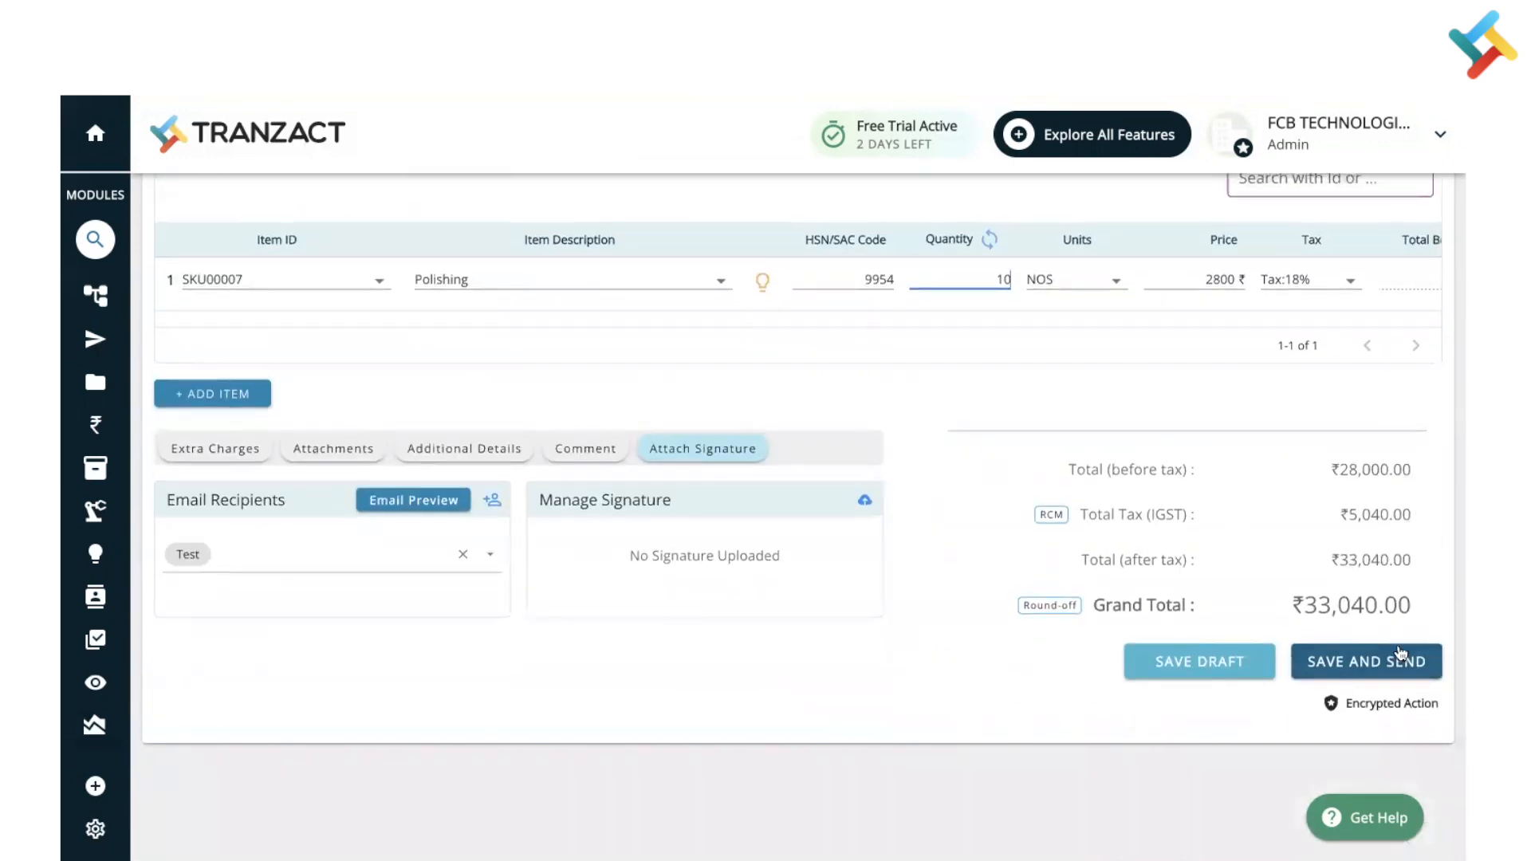
click(1361, 658)
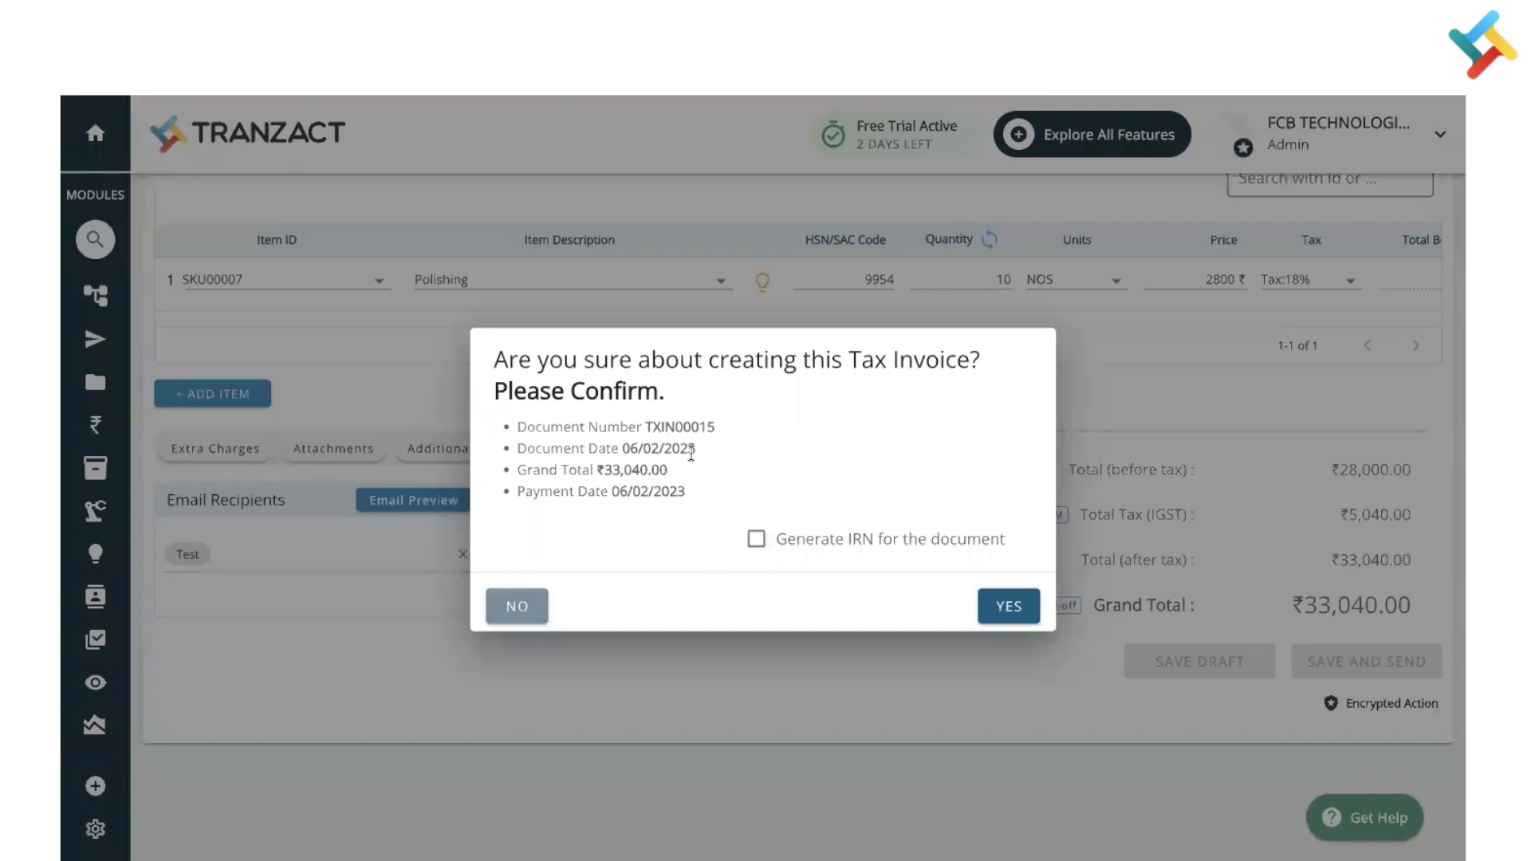
click(756, 540)
click(1024, 607)
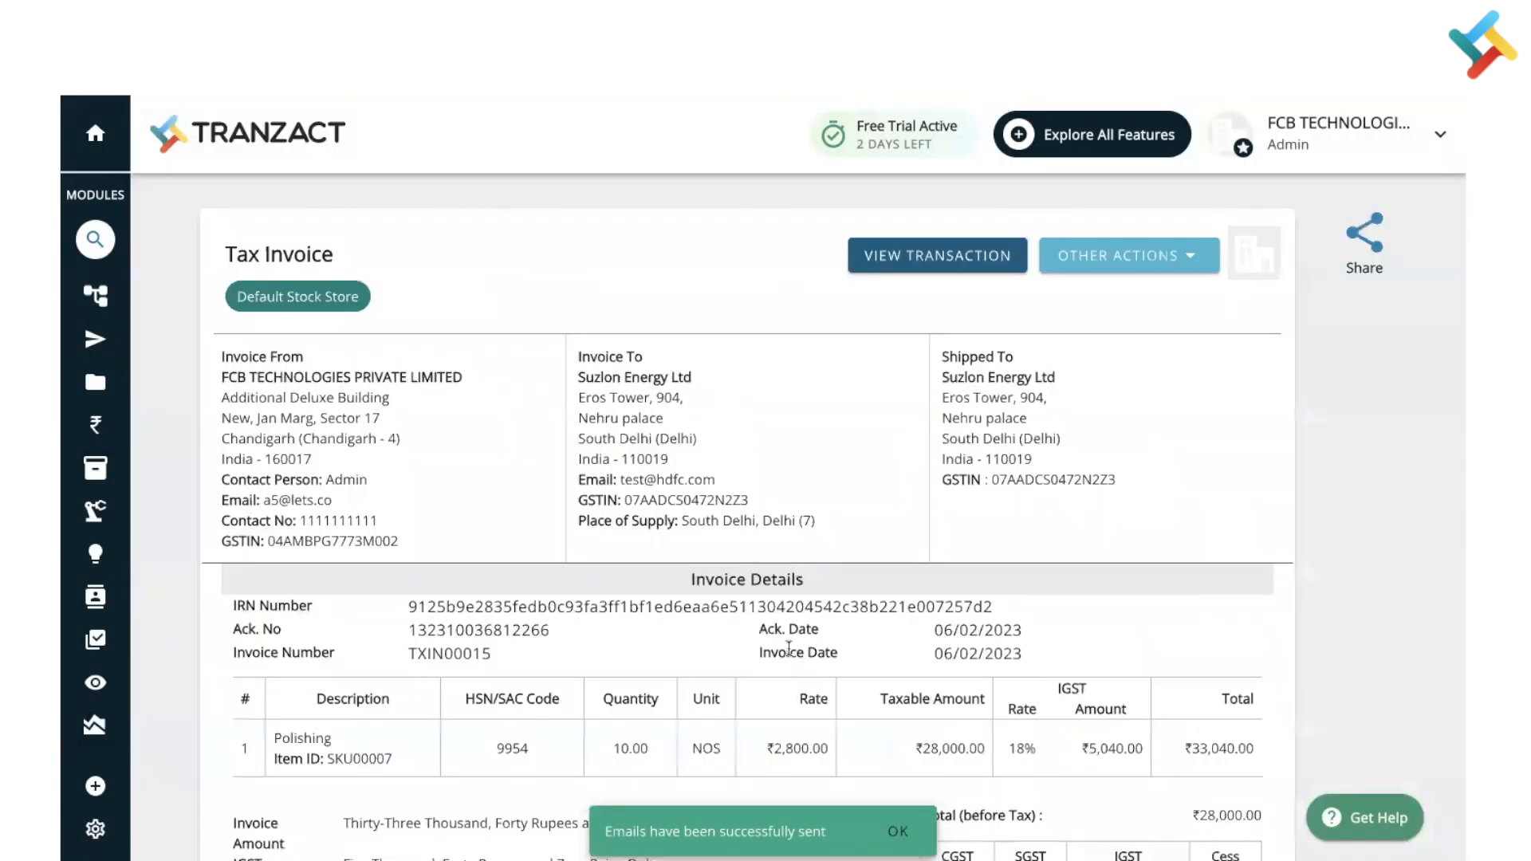
scroll(788, 648, down, 8)
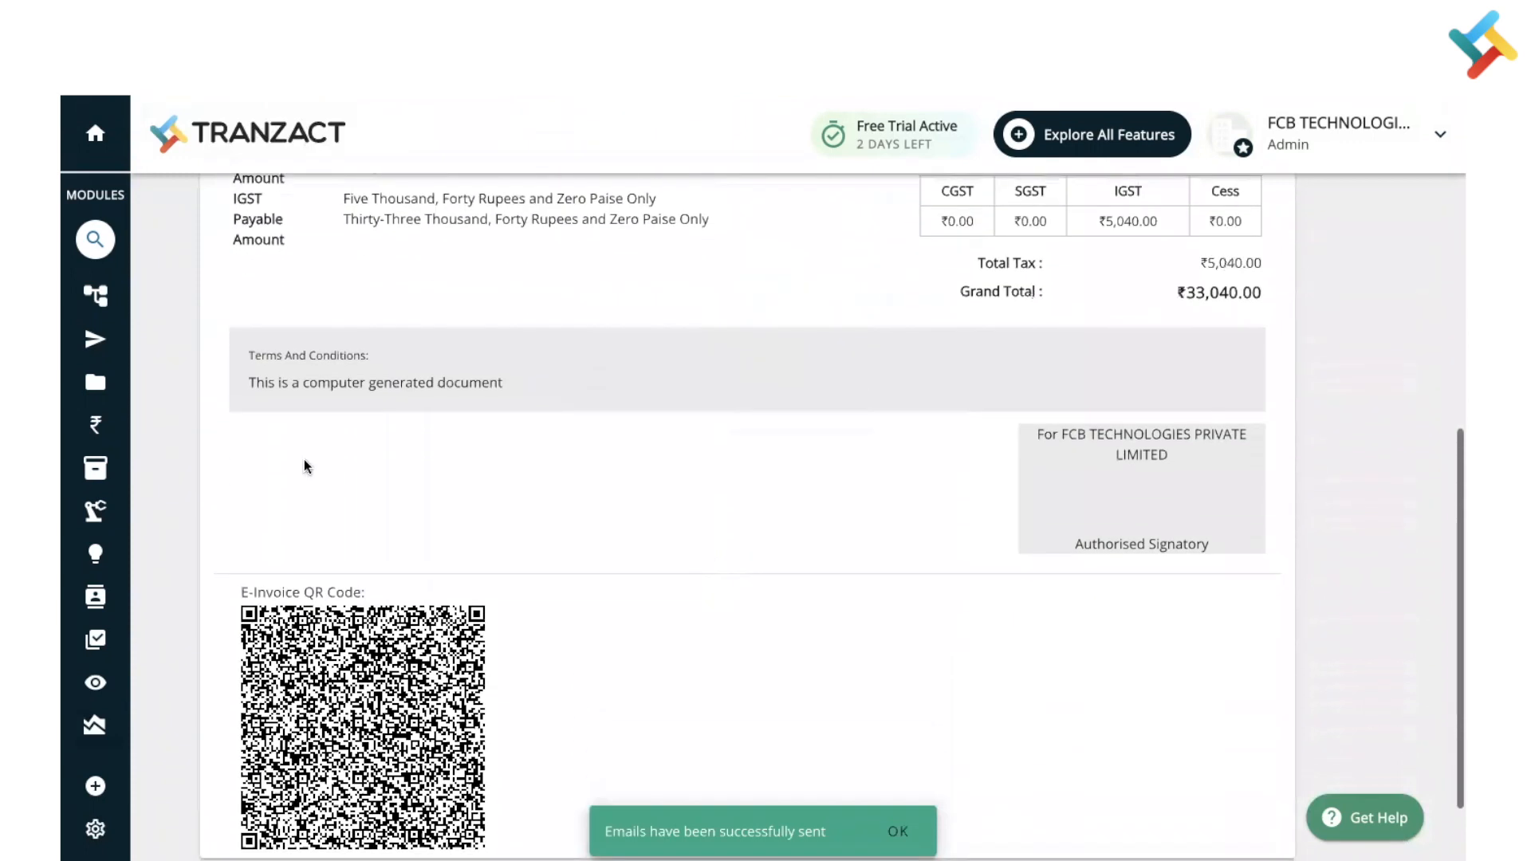
scroll(632, 528, up, 4)
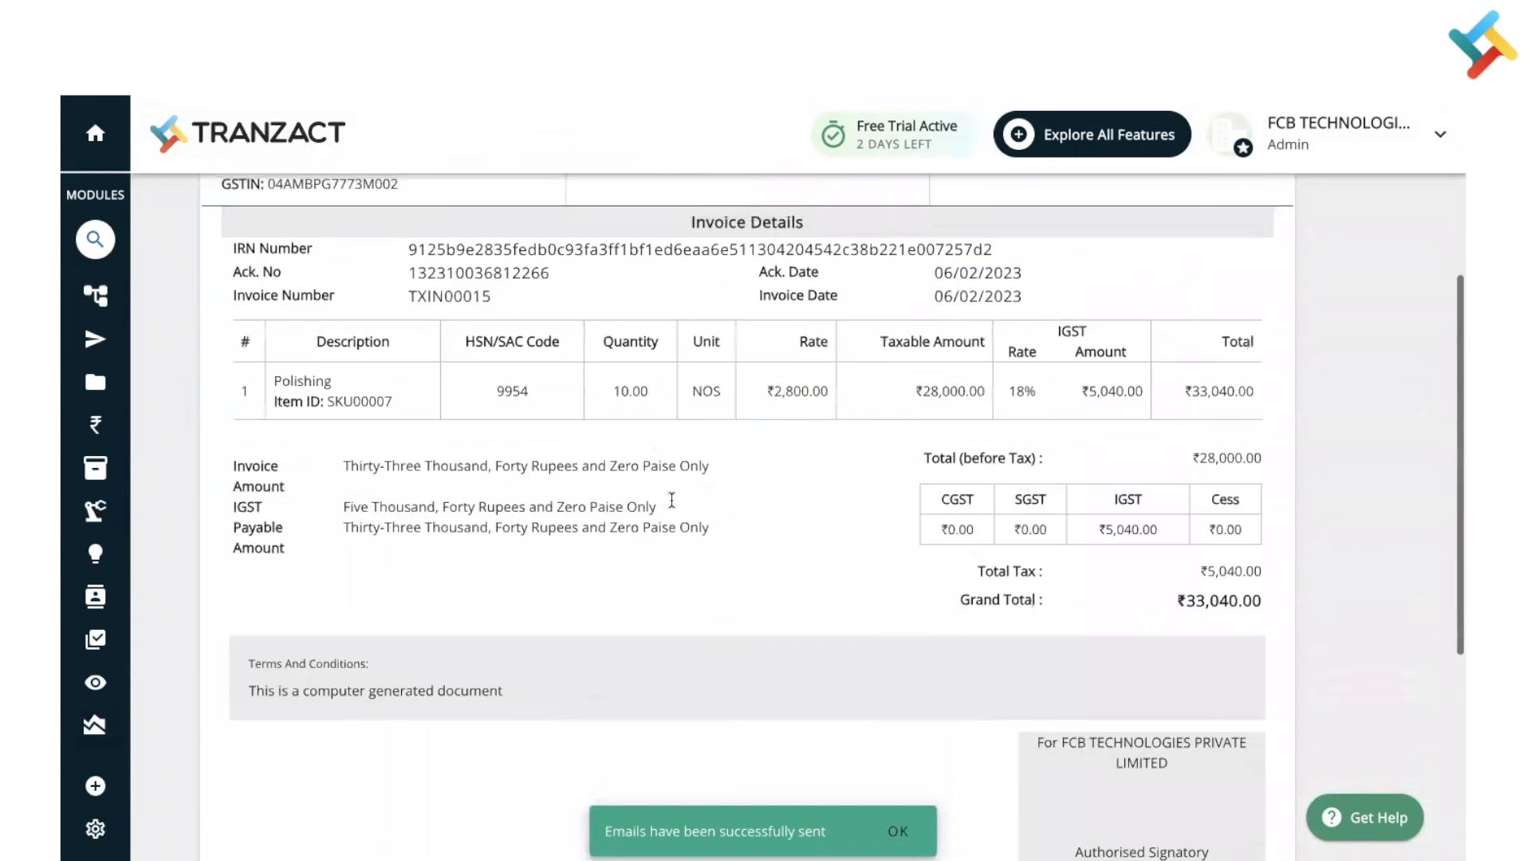